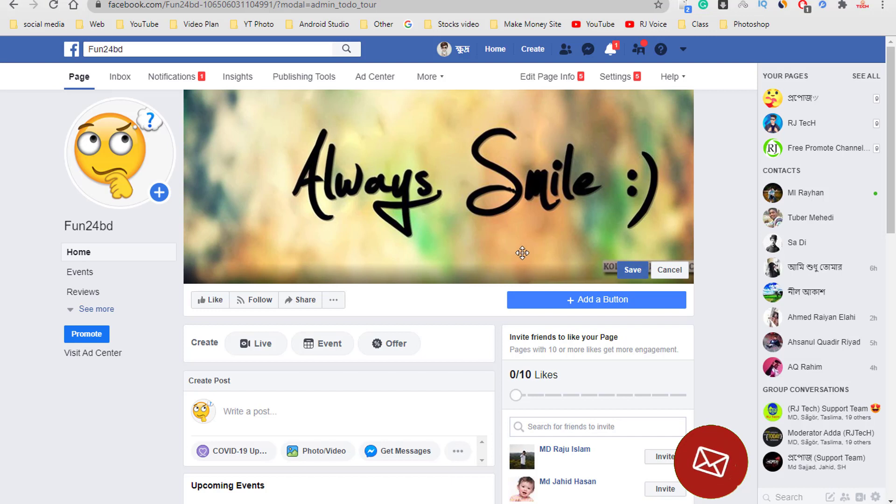
- Save the 'Always Smile :)' cover photo and inspect the Page's web address
{"action": "left_click", "coordinate": [633, 270]}
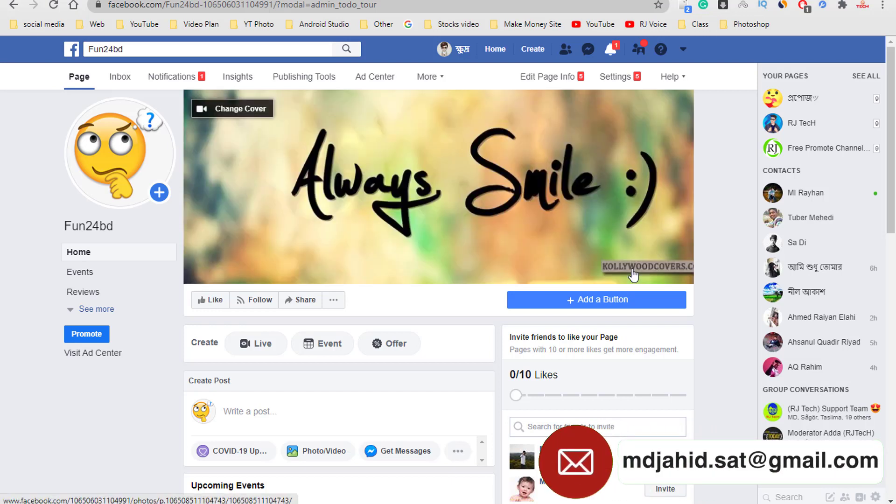
{"action": "mouse_move", "coordinate": [132, 163]}
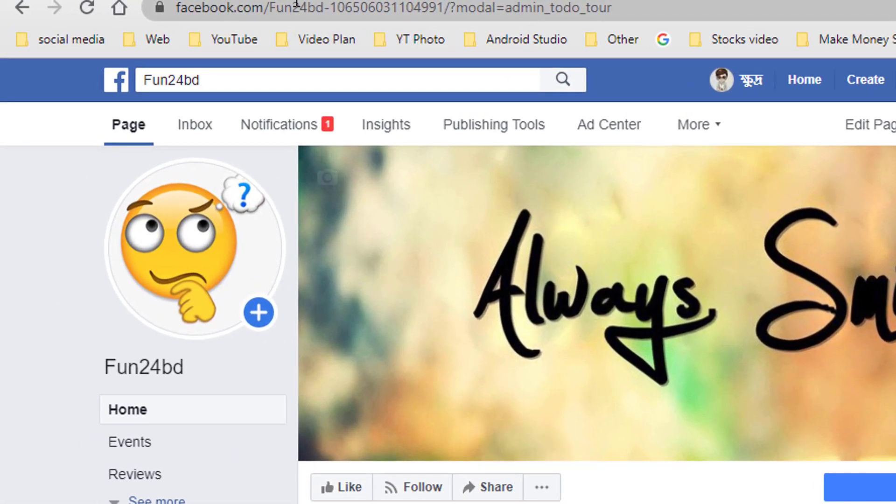
{"action": "left_click", "coordinate": [312, 5]}
{"action": "left_click", "coordinate": [327, 6]}
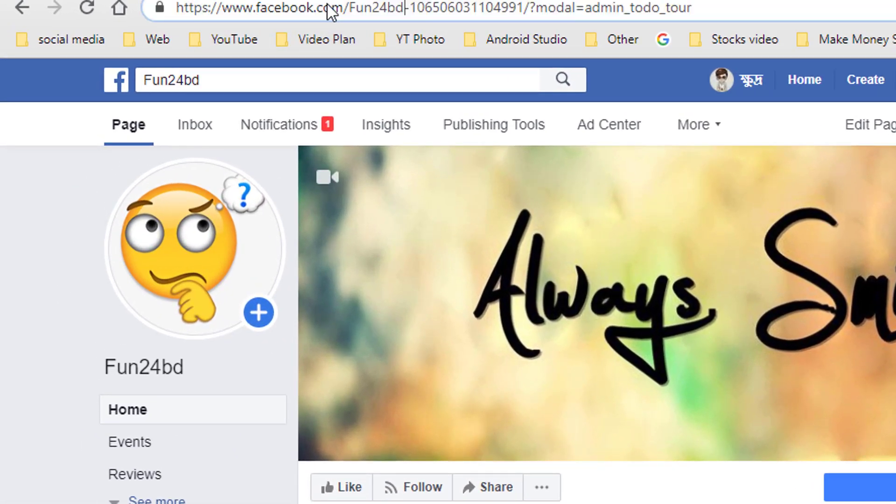
{"action": "left_click_drag", "start_coordinate": [527, 7], "coordinate": [391, 18]}
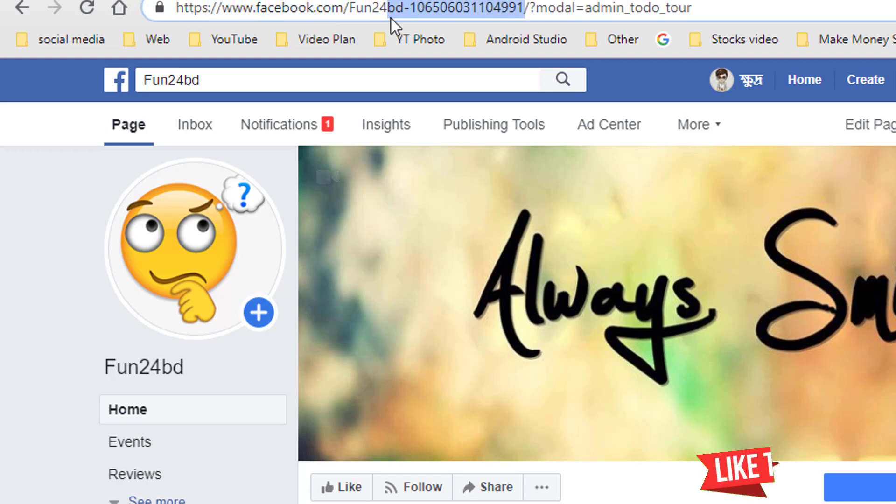
{"action": "left_click", "coordinate": [451, 10]}
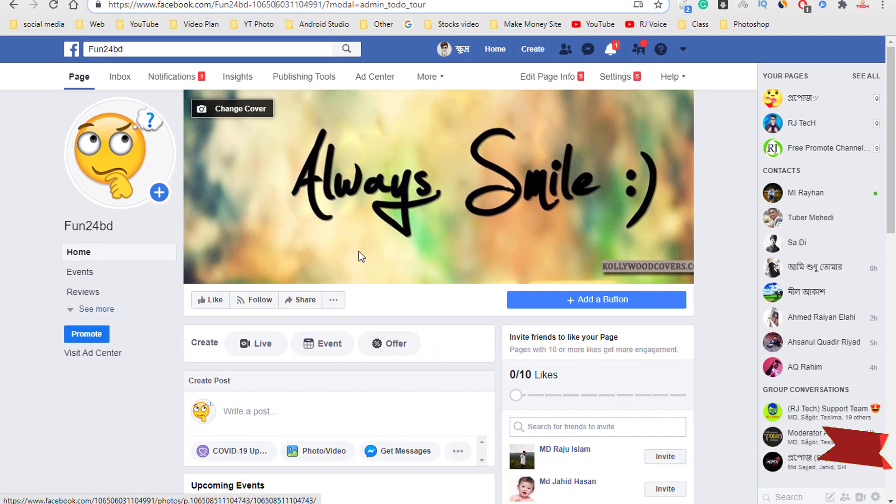
- Expand the Page's left menu with See more and open the About section
{"action": "left_click", "coordinate": [80, 309]}
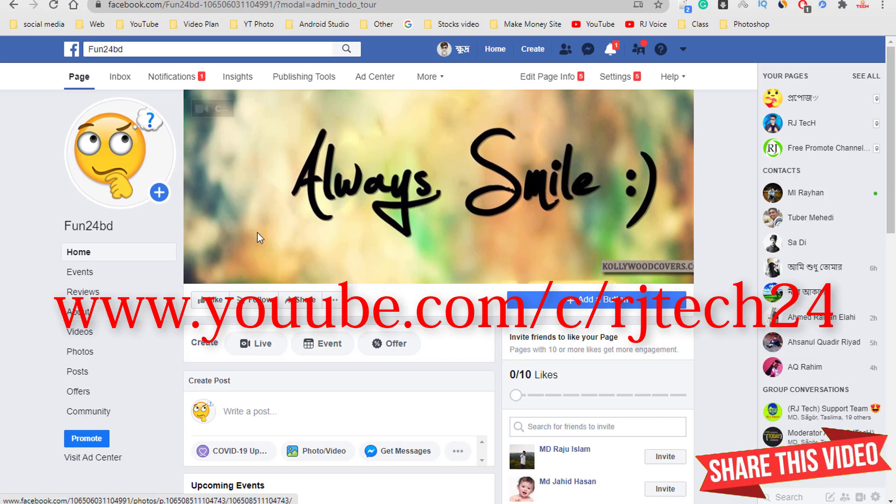
{"action": "scroll", "coordinate": [257, 229], "scroll_direction": "down", "scroll_amount": 1}
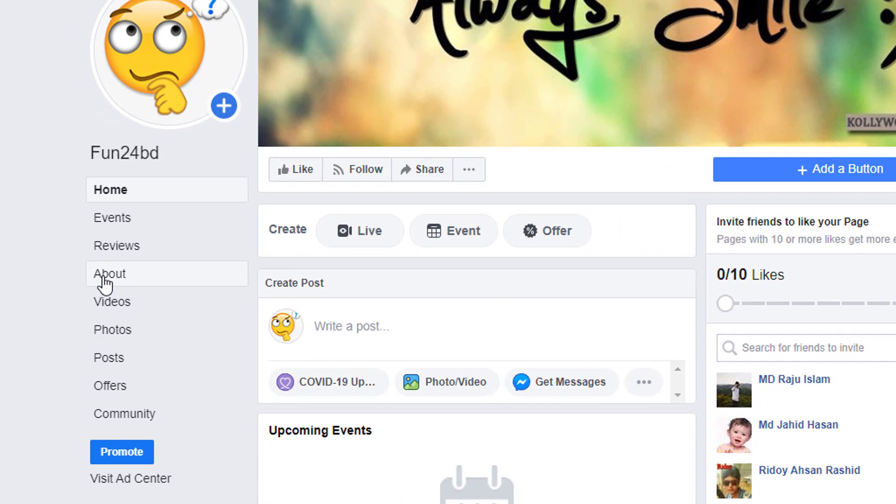
{"action": "left_click", "coordinate": [104, 277]}
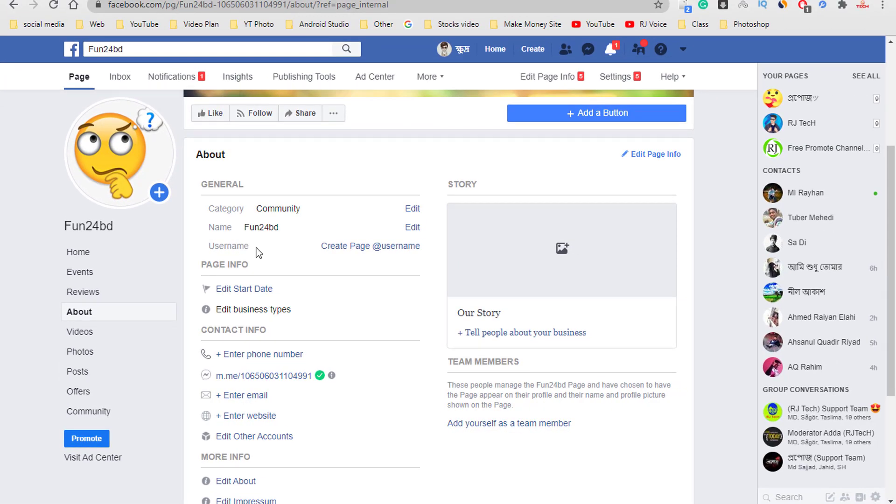
{"action": "left_click", "coordinate": [381, 246]}
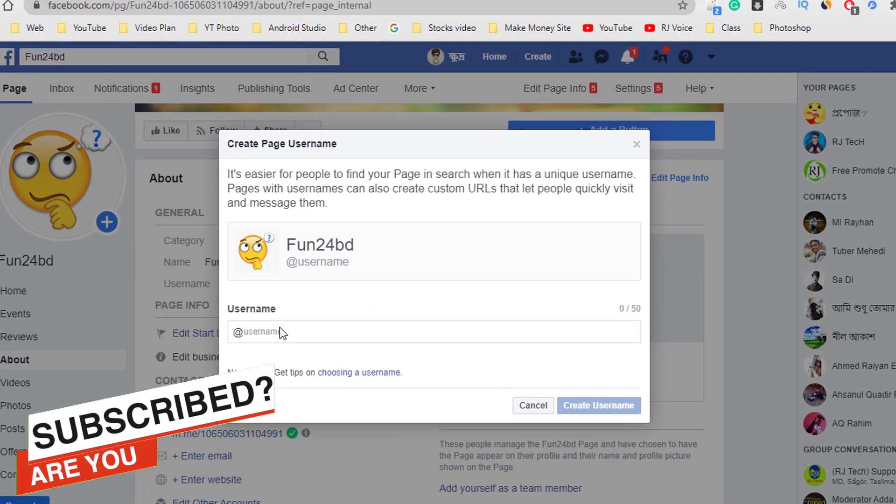
{"action": "left_click", "coordinate": [279, 330]}
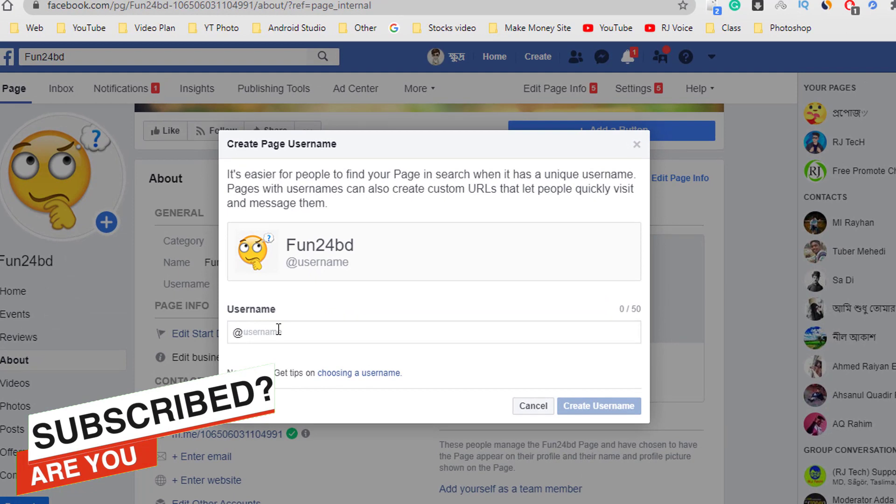
{"action": "type", "text": "fun"}
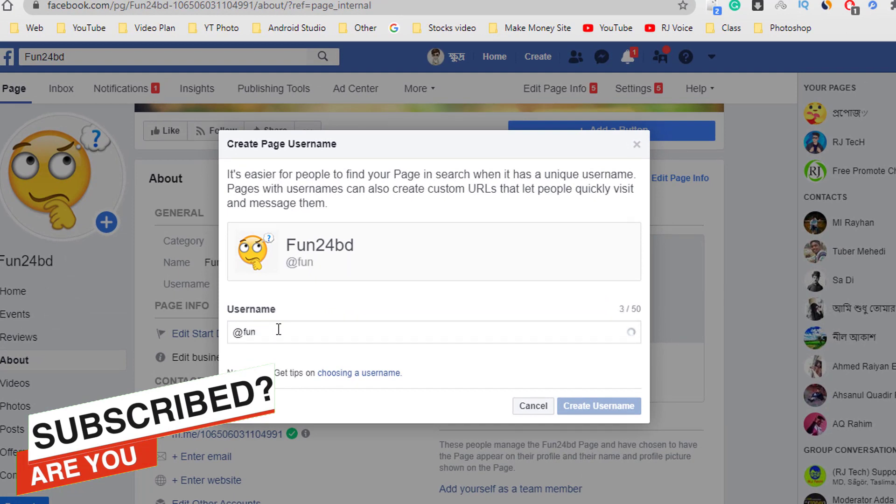
{"action": "type", "text": "24bd"}
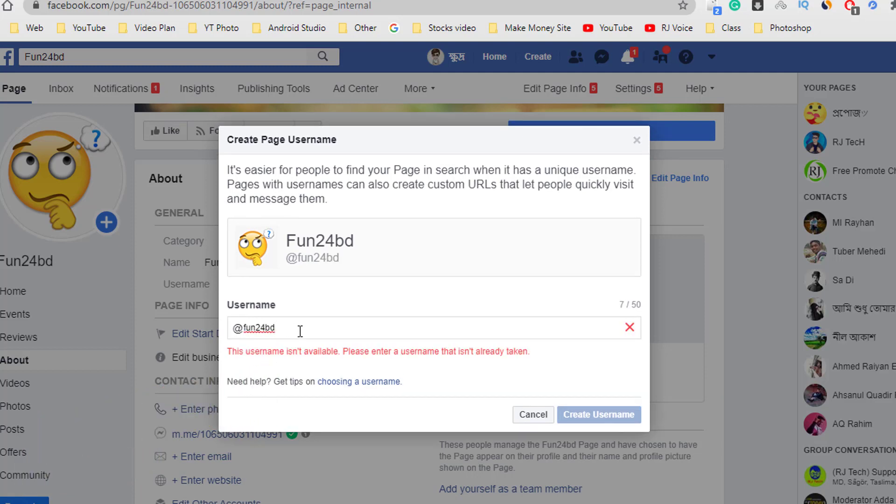
{"action": "left_click", "coordinate": [267, 329]}
{"action": "type", "text": "."}
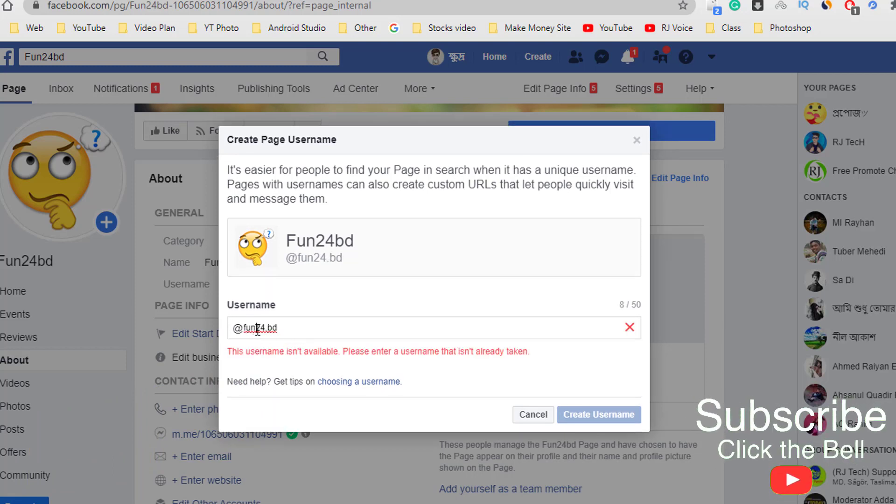
{"action": "key", "text": "Left"}
{"action": "key", "text": "Left"}
{"action": "key", "text": "Left"}
{"action": "type", "text": "."}
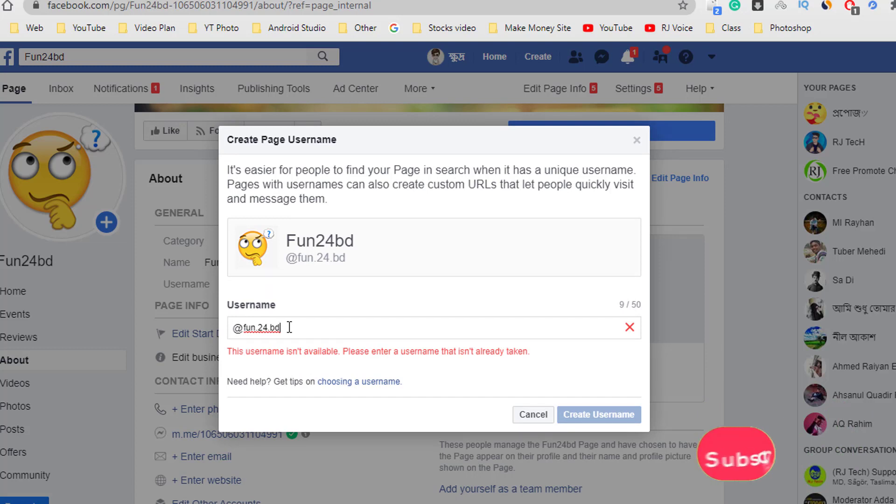
{"action": "type", "text": ".hd"}
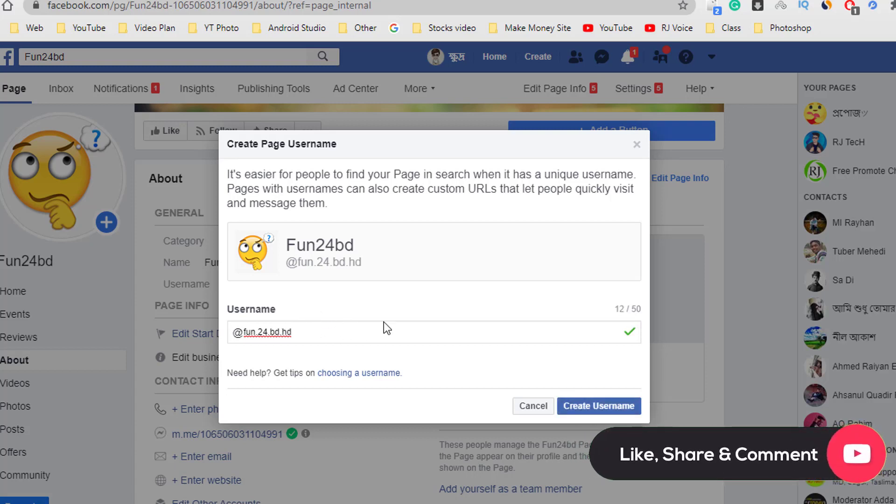
{"action": "left_click_drag", "start_coordinate": [290, 243], "coordinate": [350, 245]}
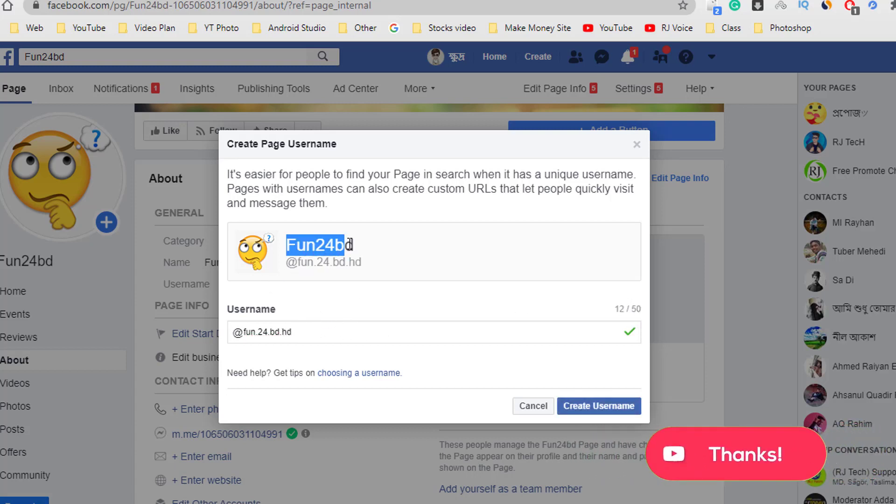
{"action": "left_click", "coordinate": [636, 332]}
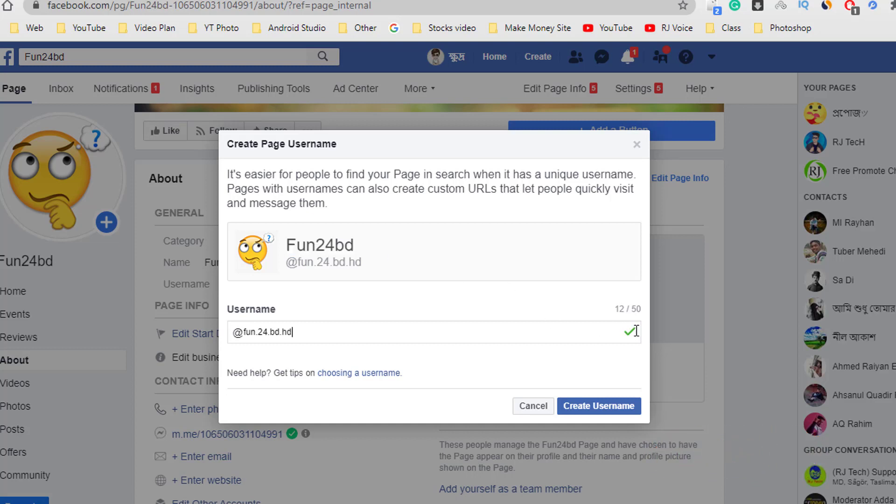
{"action": "left_click", "coordinate": [585, 407]}
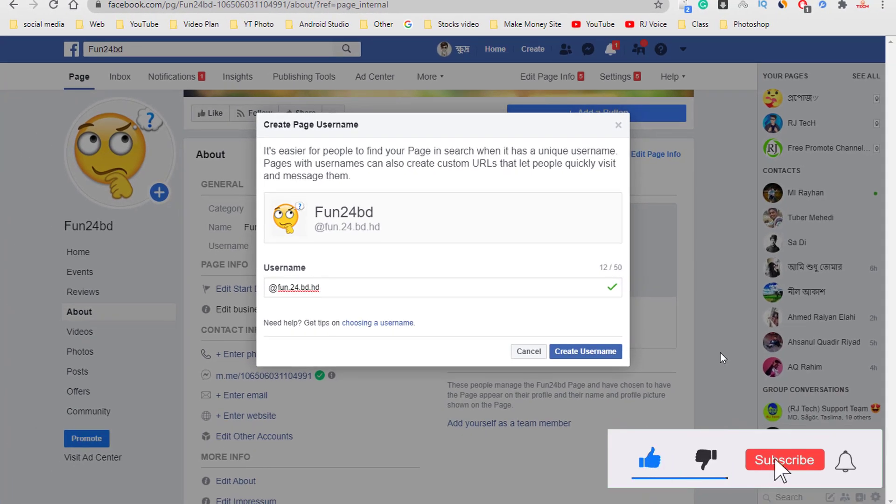
{"action": "left_click", "coordinate": [721, 352]}
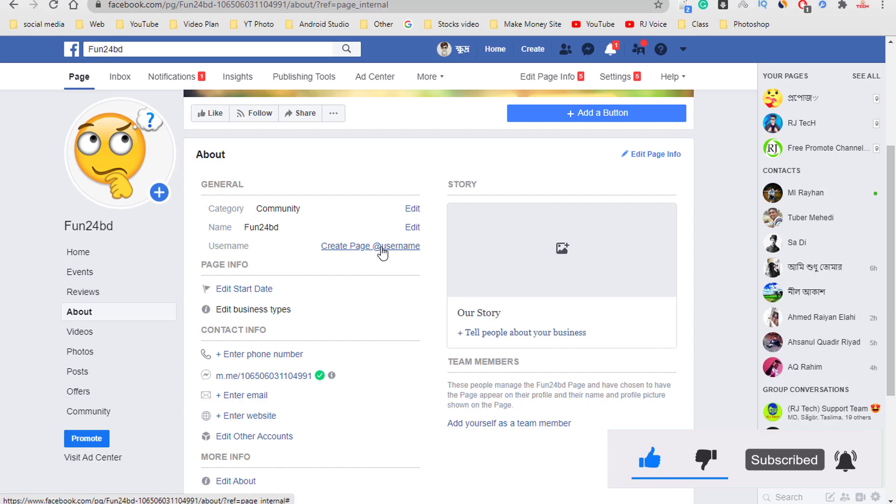
- Set the Page's start date to Born, June 13, 2020
{"action": "scroll", "coordinate": [312, 269], "scroll_direction": "down", "scroll_amount": 1}
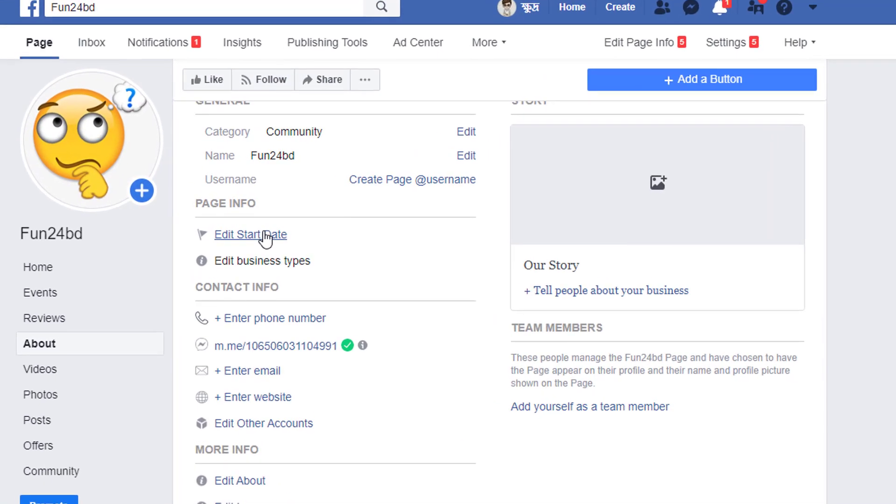
{"action": "left_click", "coordinate": [252, 228]}
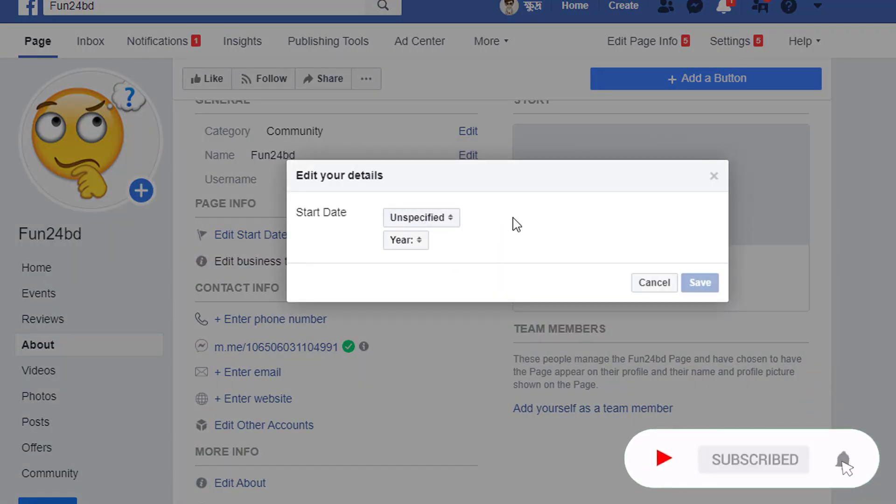
{"action": "left_click", "coordinate": [443, 219]}
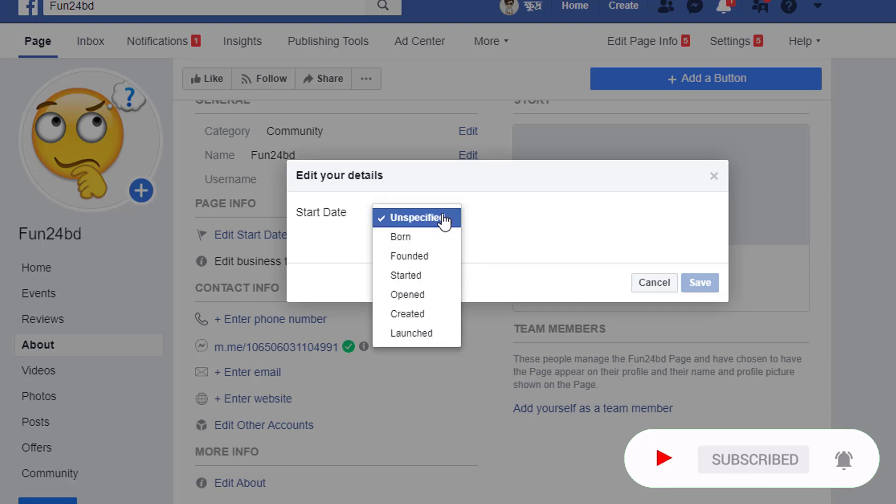
{"action": "left_click", "coordinate": [408, 242]}
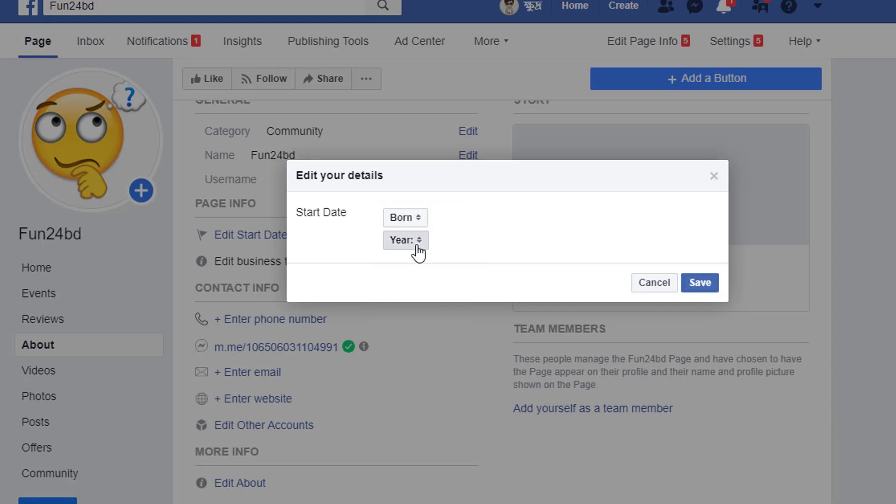
{"action": "left_click", "coordinate": [432, 245]}
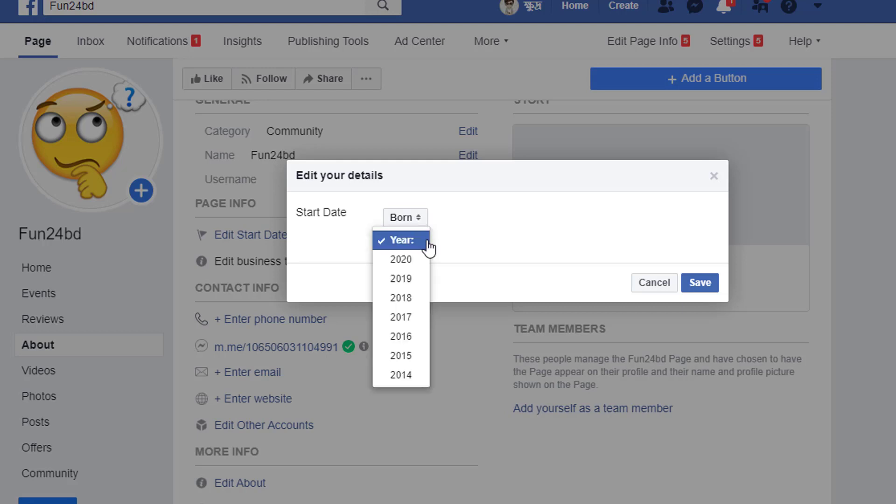
{"action": "left_click", "coordinate": [413, 260]}
{"action": "left_click", "coordinate": [465, 247]}
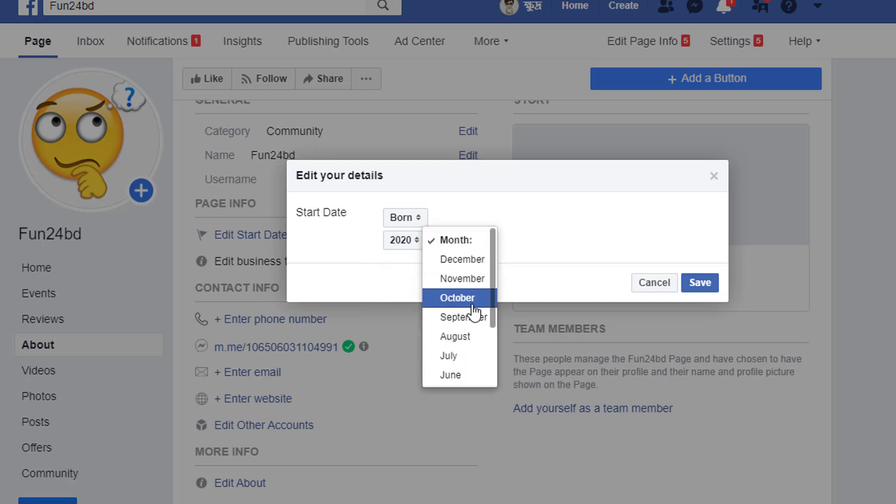
{"action": "left_click", "coordinate": [463, 375]}
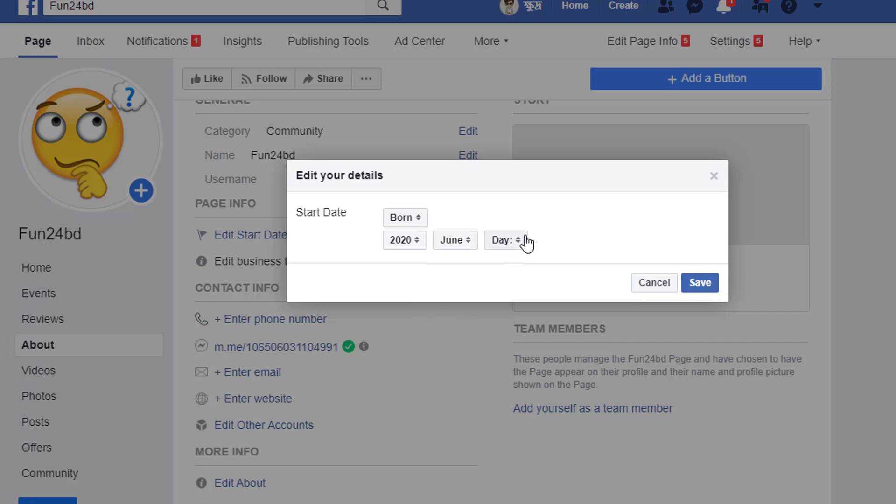
{"action": "left_click", "coordinate": [511, 245]}
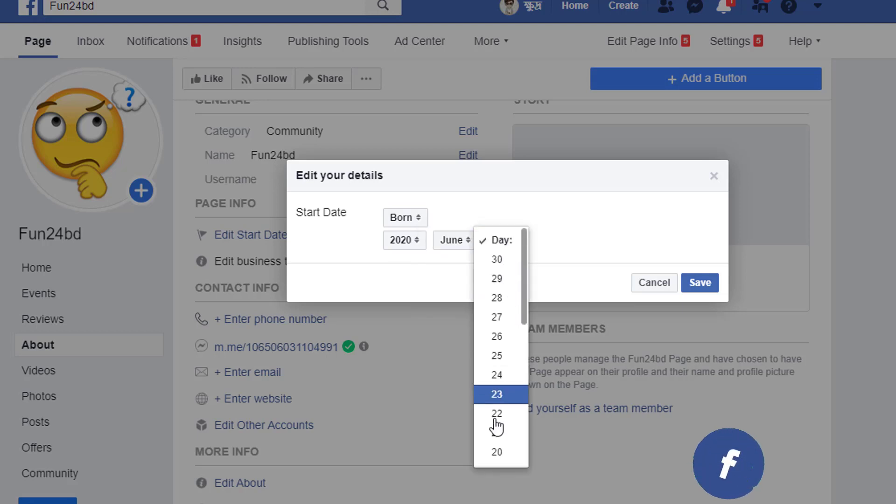
{"action": "scroll", "coordinate": [496, 397], "scroll_direction": "down", "scroll_amount": 3}
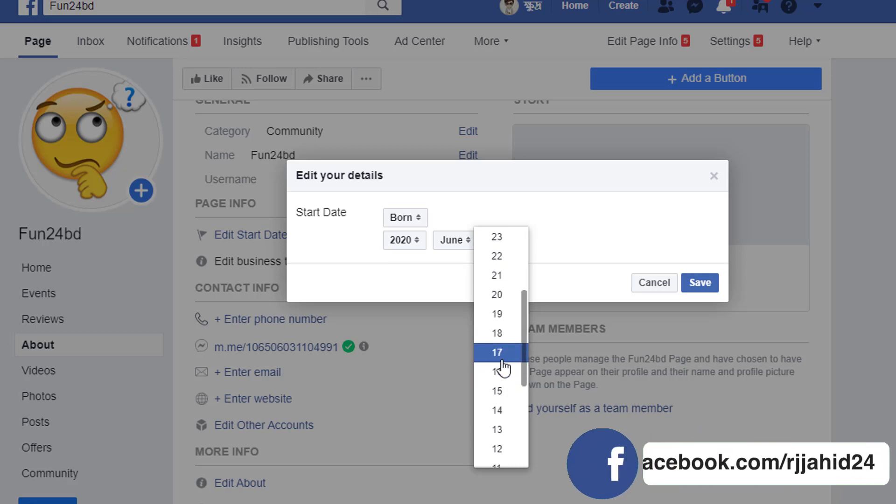
{"action": "scroll", "coordinate": [503, 369], "scroll_direction": "down", "scroll_amount": 2}
{"action": "left_click", "coordinate": [509, 349]}
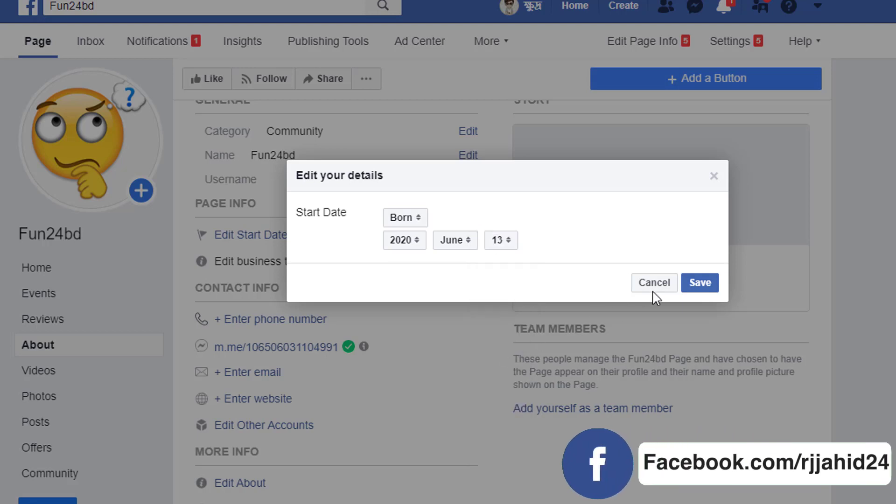
{"action": "left_click", "coordinate": [697, 284]}
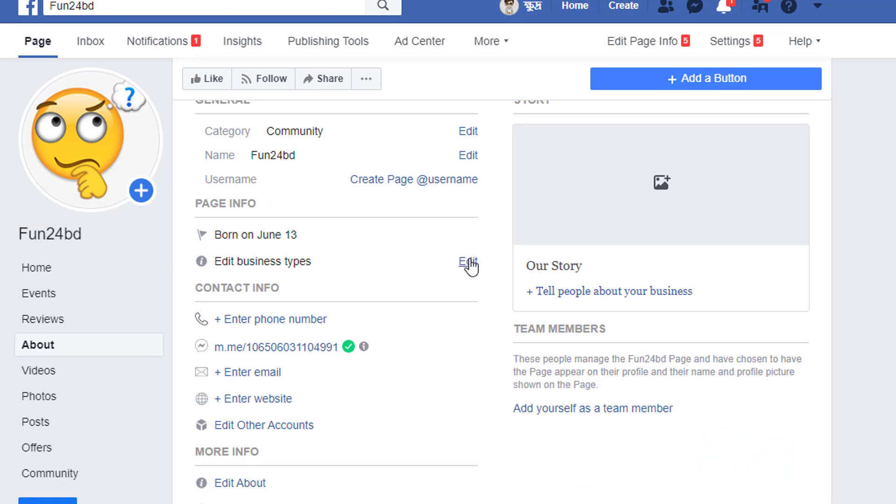
{"action": "left_click", "coordinate": [466, 266]}
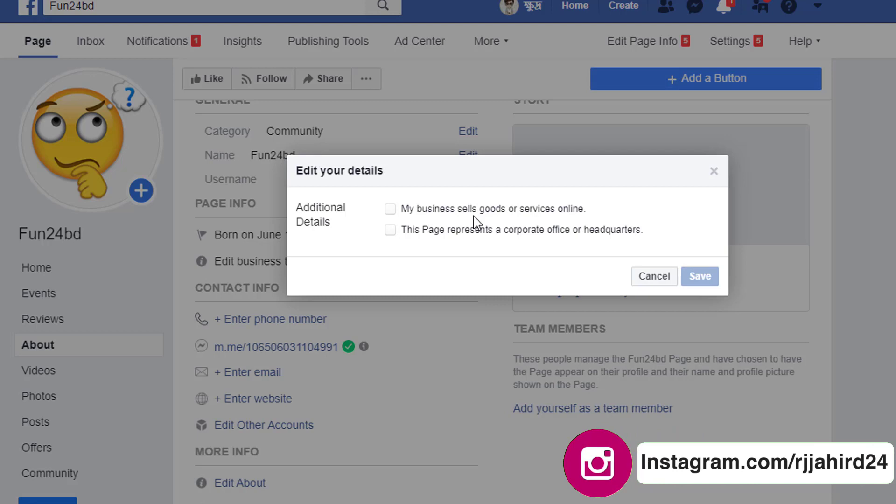
{"action": "left_click", "coordinate": [407, 210]}
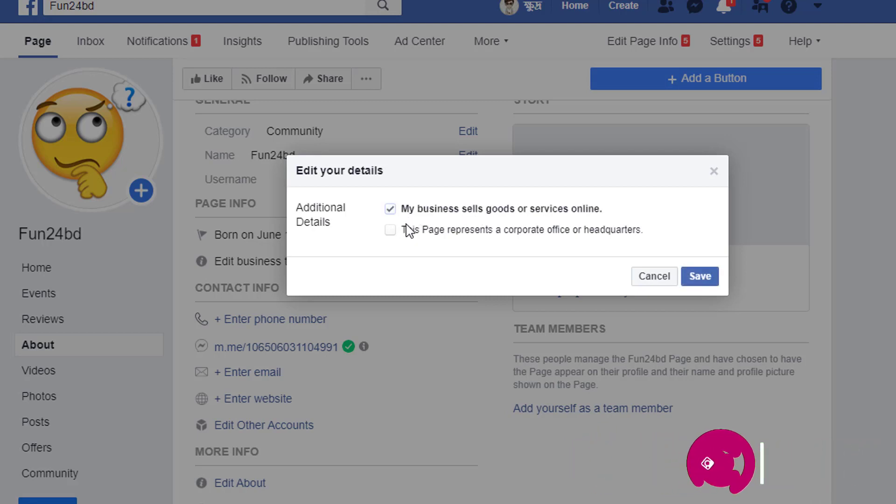
{"action": "left_click", "coordinate": [407, 229]}
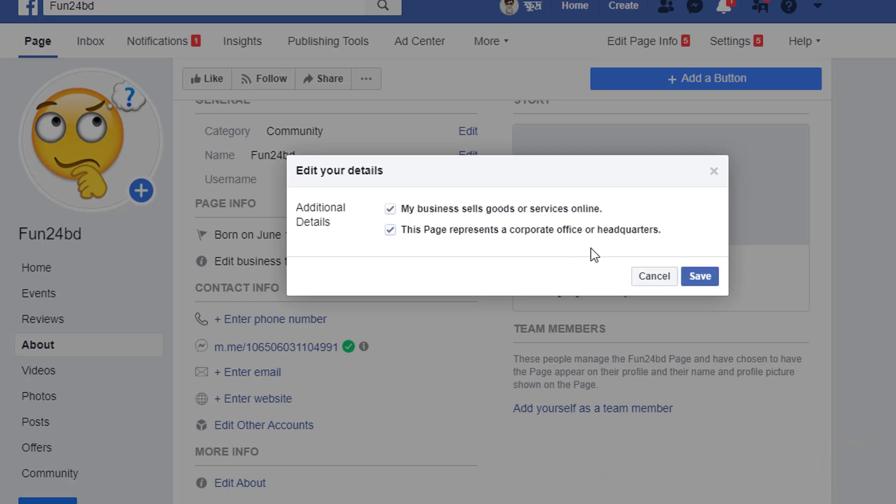
{"action": "left_click", "coordinate": [654, 276]}
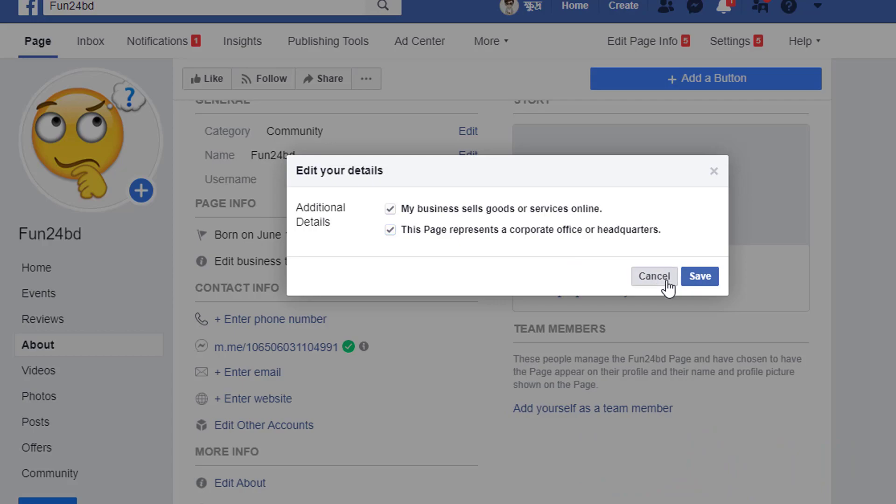
{"action": "scroll", "coordinate": [383, 280], "scroll_direction": "down", "scroll_amount": 2}
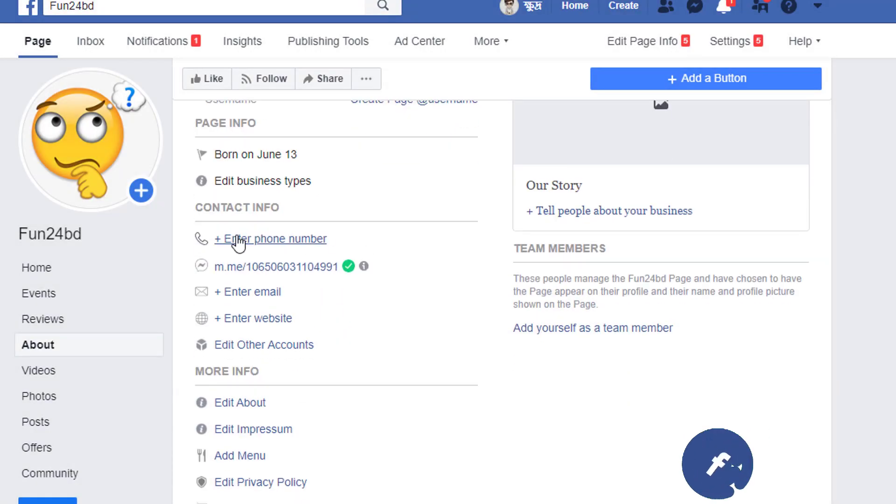
{"action": "left_click", "coordinate": [261, 240]}
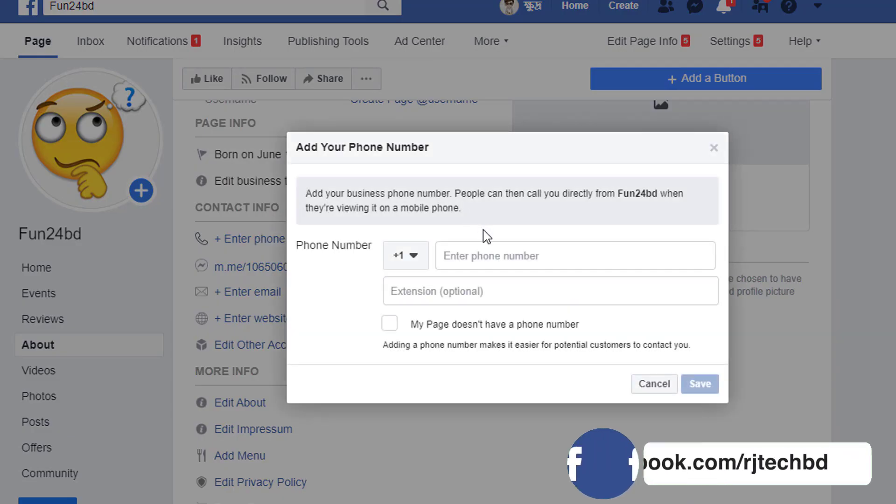
{"action": "left_click", "coordinate": [413, 257]}
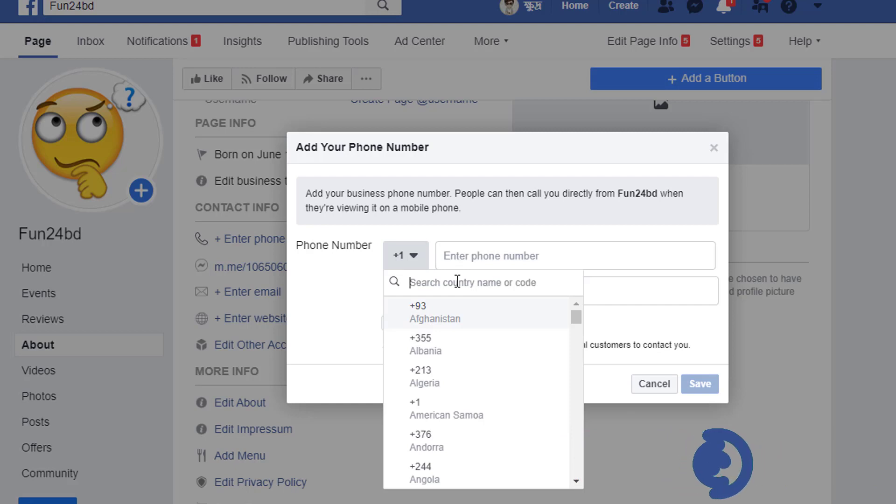
{"action": "type", "text": "ban"}
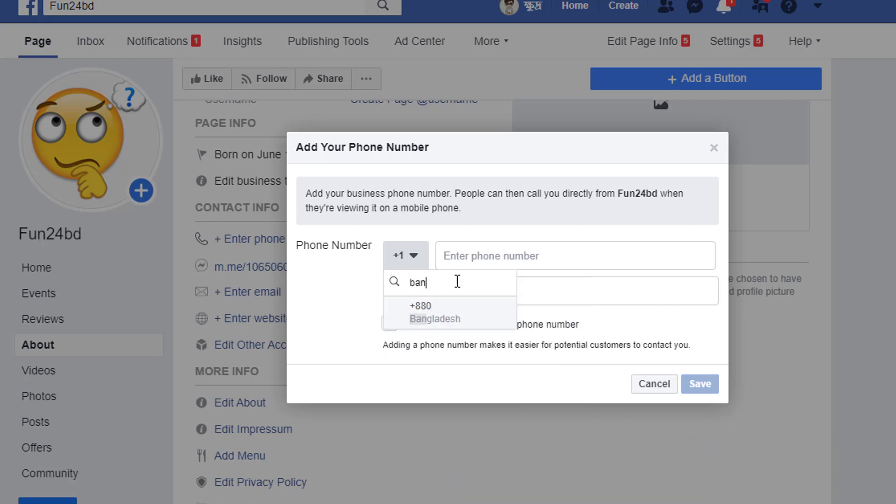
{"action": "left_click", "coordinate": [442, 319]}
{"action": "left_click", "coordinate": [514, 254]}
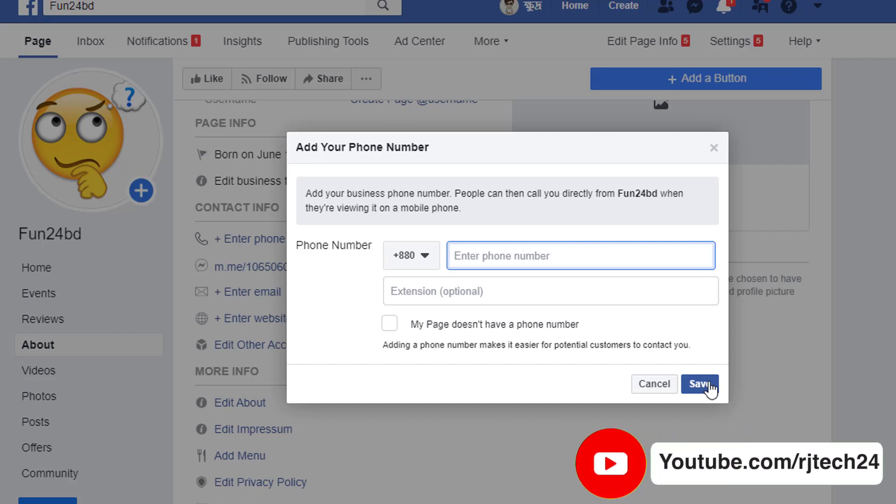
{"action": "left_click", "coordinate": [673, 389]}
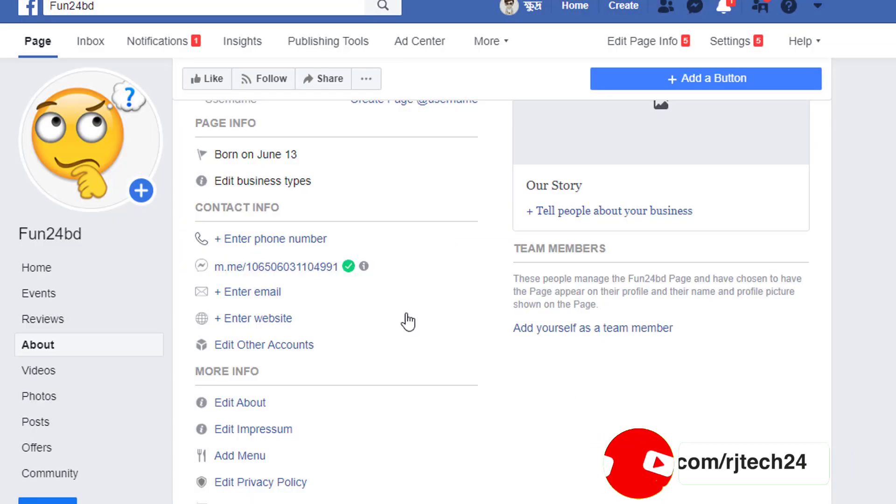
{"action": "left_click", "coordinate": [237, 295]}
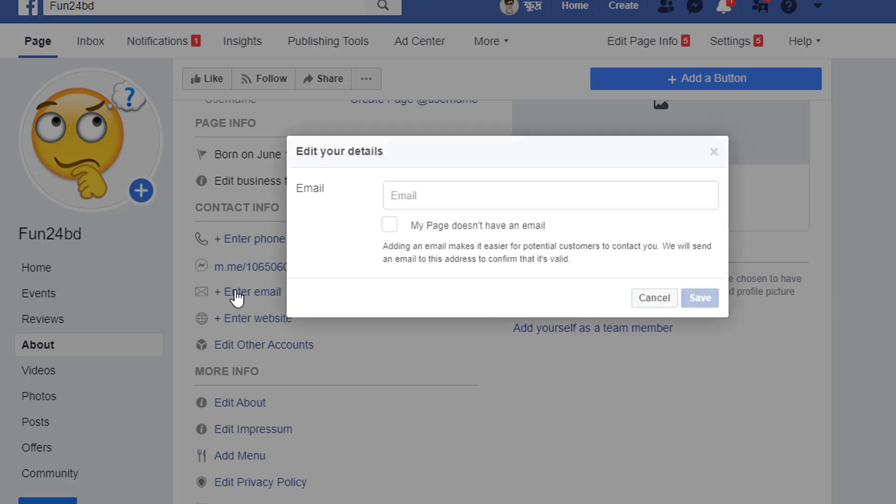
{"action": "left_click", "coordinate": [429, 192]}
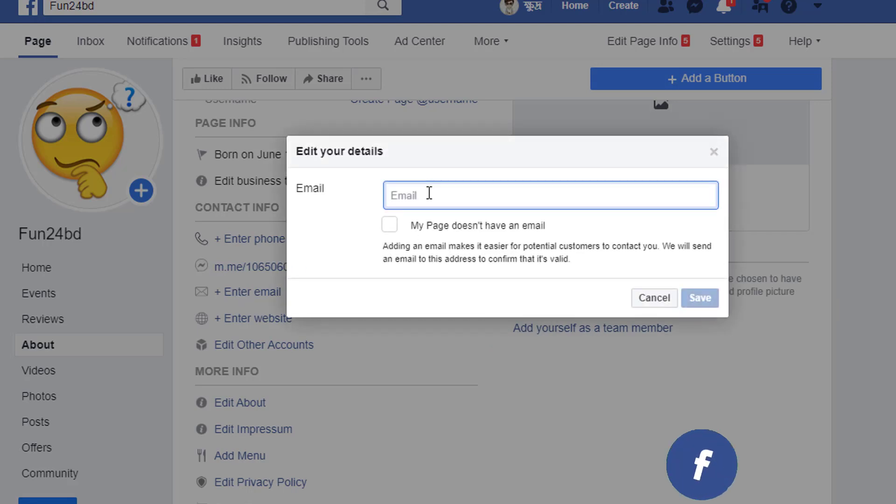
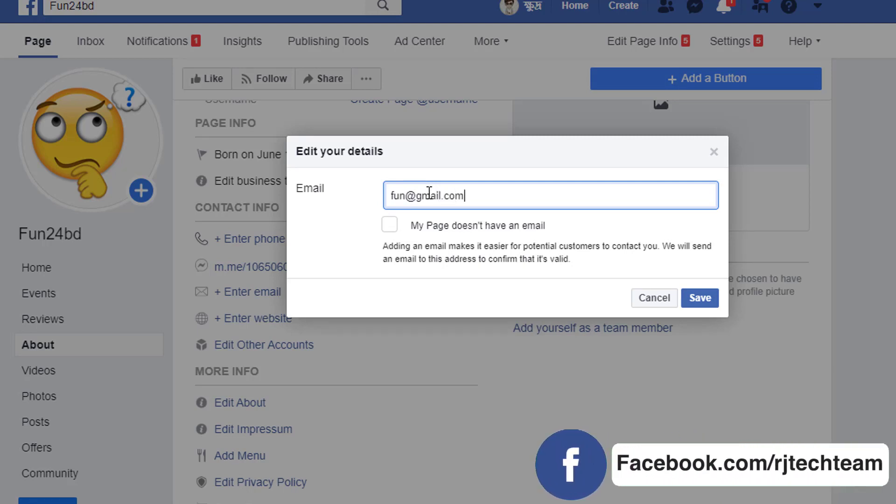
{"action": "key", "text": "ctrl+a"}
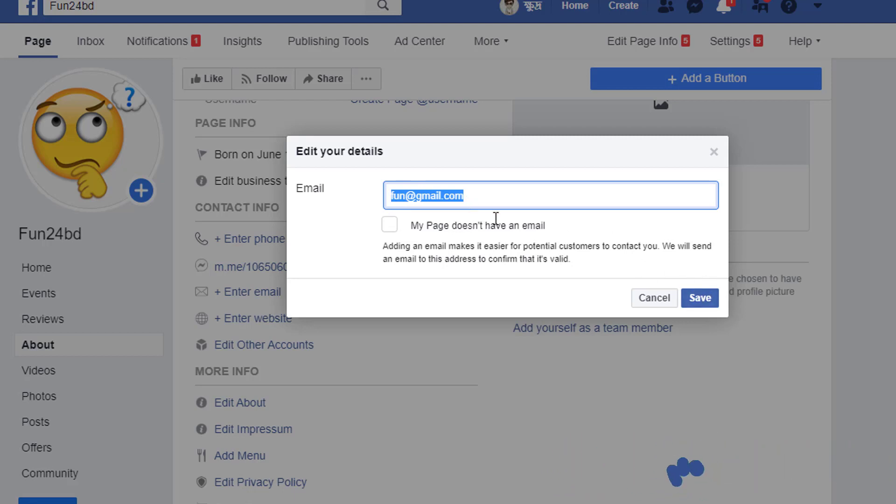
{"action": "left_click", "coordinate": [406, 195]}
{"action": "left_click_drag", "start_coordinate": [472, 195], "coordinate": [390, 200]}
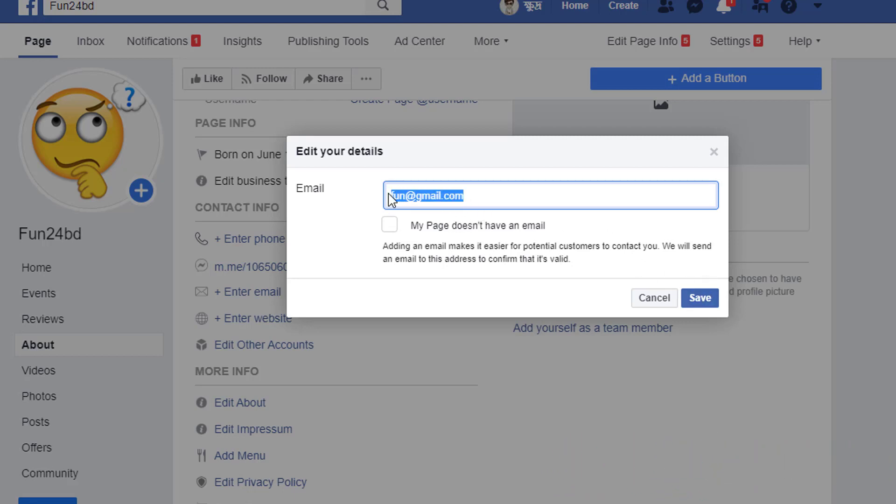
{"action": "left_click", "coordinate": [512, 194]}
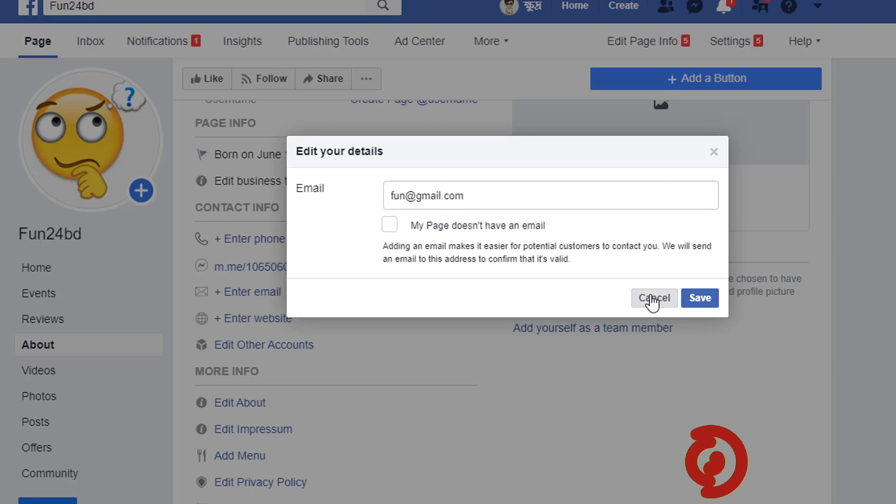
{"action": "left_click", "coordinate": [651, 295]}
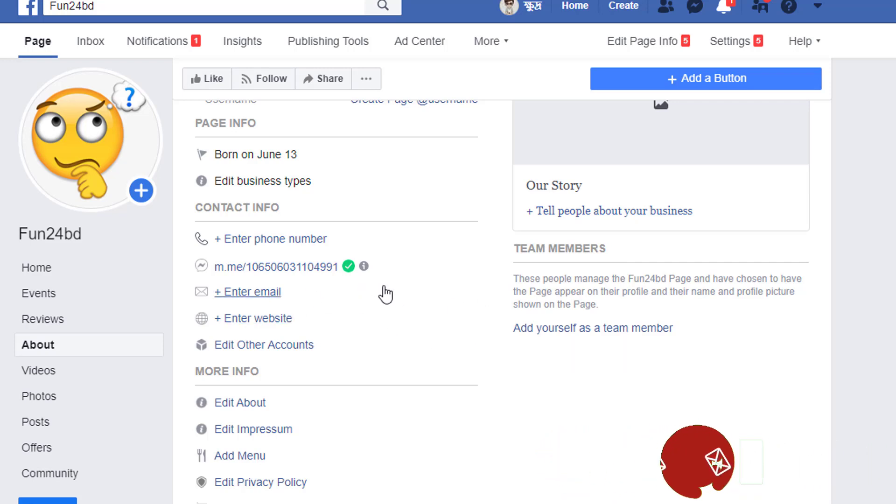
{"action": "scroll", "coordinate": [342, 249], "scroll_direction": "down", "scroll_amount": 2}
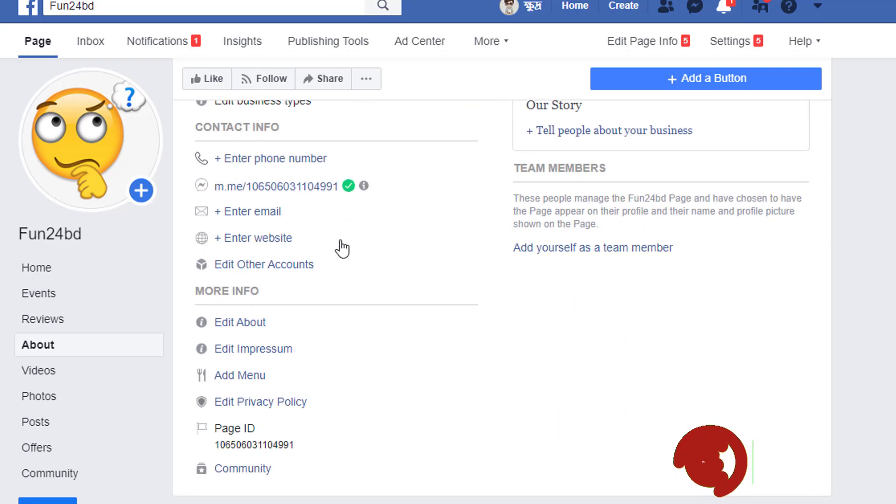
{"action": "left_click", "coordinate": [256, 239]}
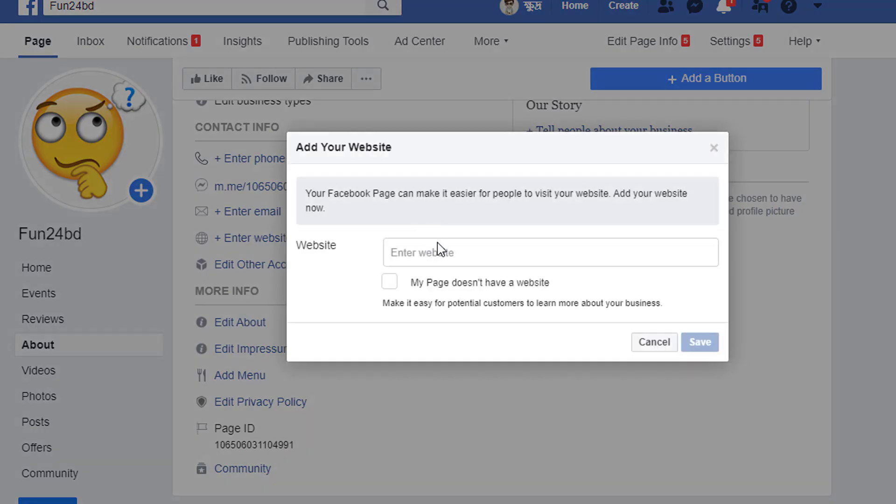
{"action": "left_click", "coordinate": [438, 252]}
{"action": "type", "text": "www.rjtech24.com"}
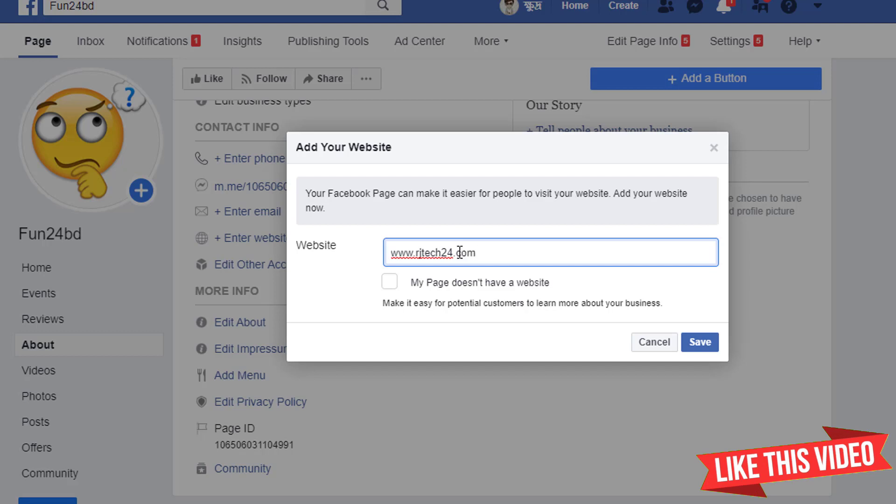
{"action": "left_click_drag", "start_coordinate": [499, 245], "coordinate": [393, 251]}
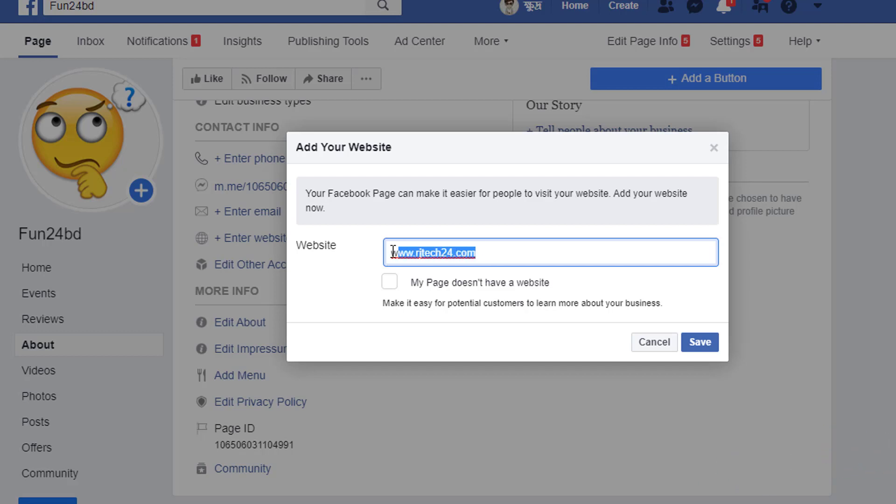
{"action": "left_click", "coordinate": [659, 347]}
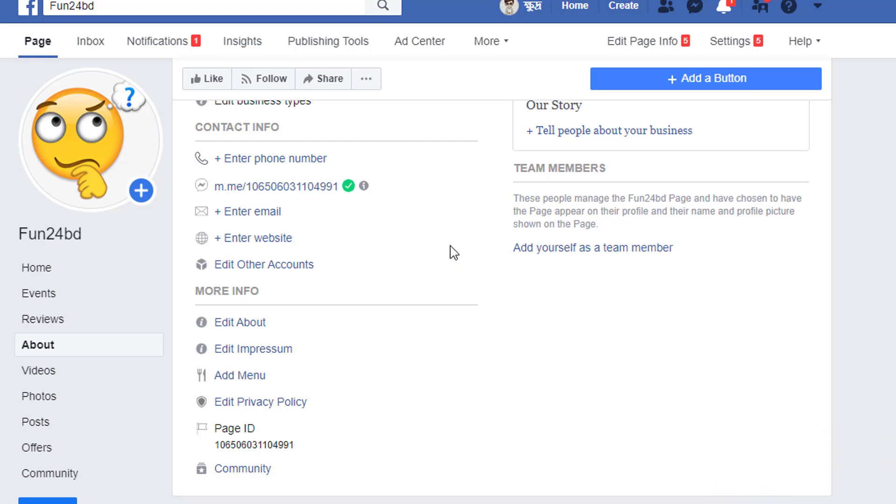
{"action": "scroll", "coordinate": [420, 304], "scroll_direction": "up", "scroll_amount": 5}
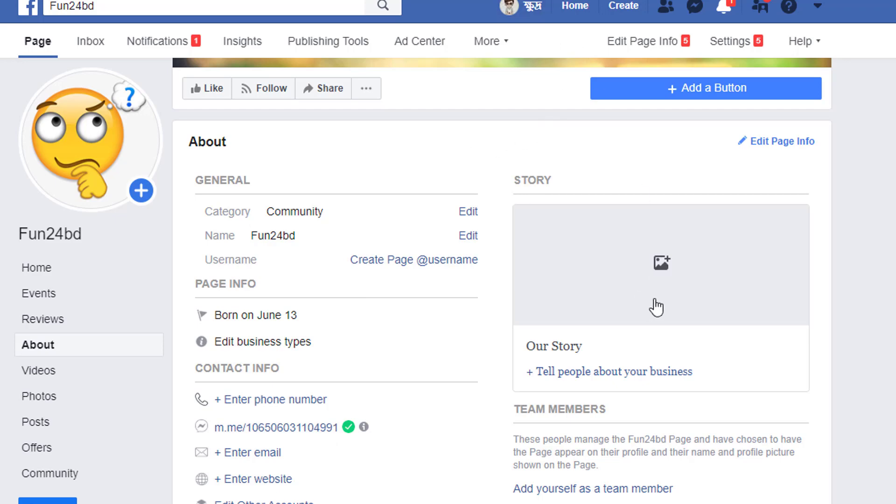
- Return to the Fun24bd Page home and start adding an action button
{"action": "scroll", "coordinate": [656, 307], "scroll_direction": "up", "scroll_amount": 5}
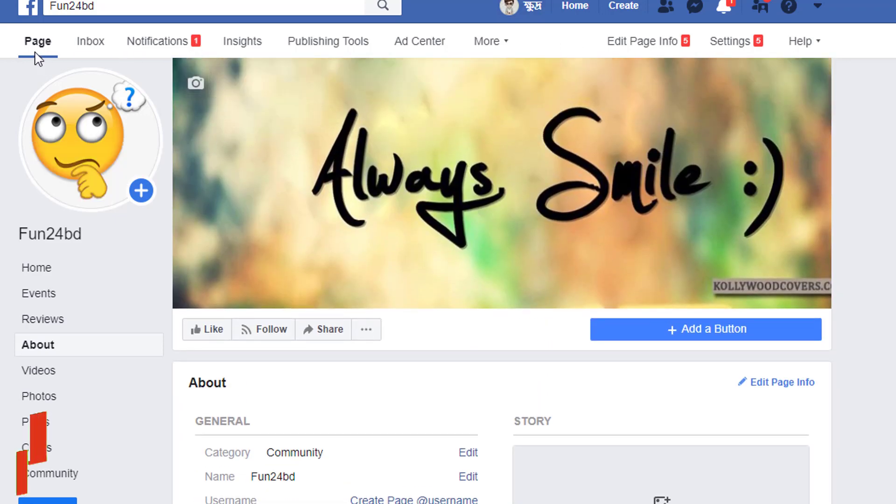
{"action": "left_click", "coordinate": [36, 52]}
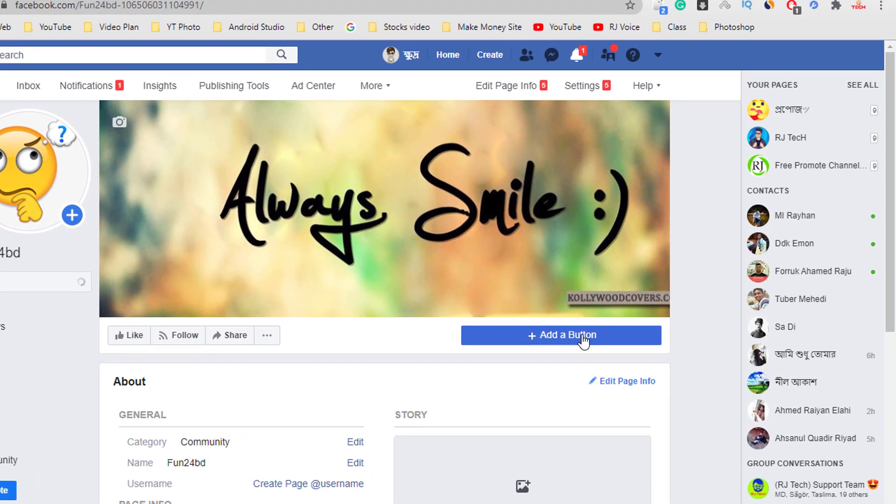
{"action": "left_click", "coordinate": [605, 301]}
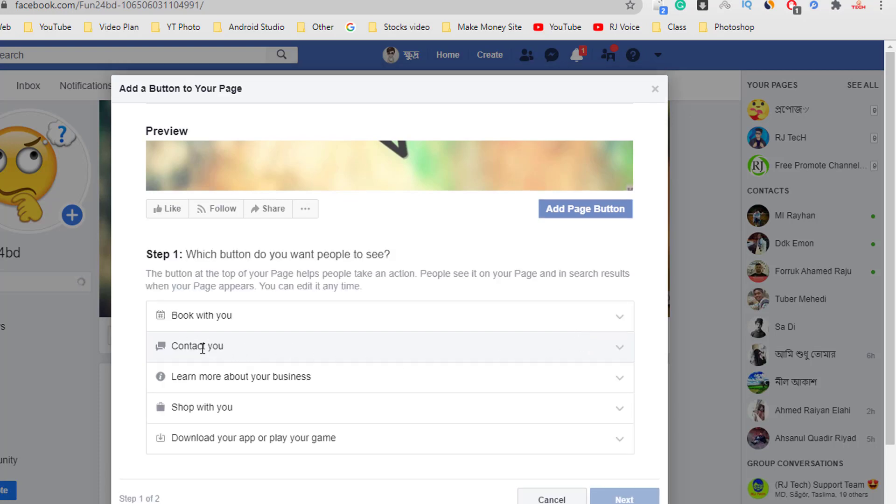
- Choose Send Message as the Page's action button
{"action": "left_click", "coordinate": [321, 346]}
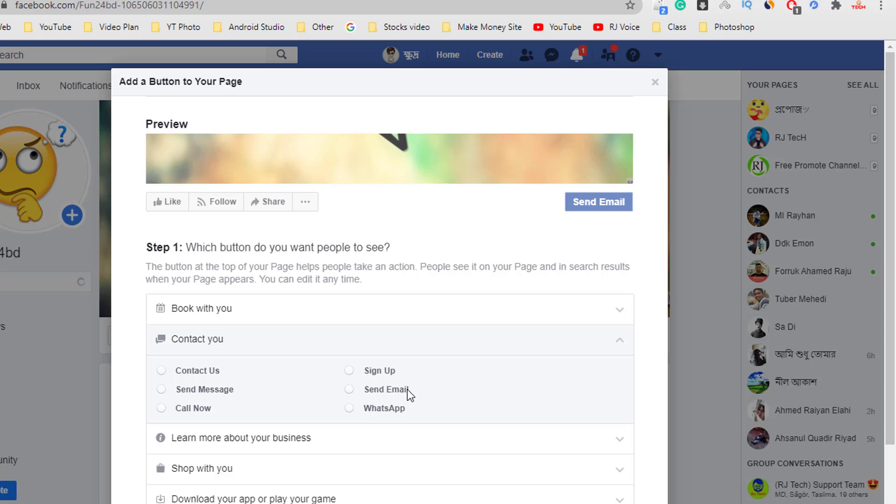
{"action": "left_click", "coordinate": [161, 389]}
{"action": "scroll", "coordinate": [352, 361], "scroll_direction": "down", "scroll_amount": 3}
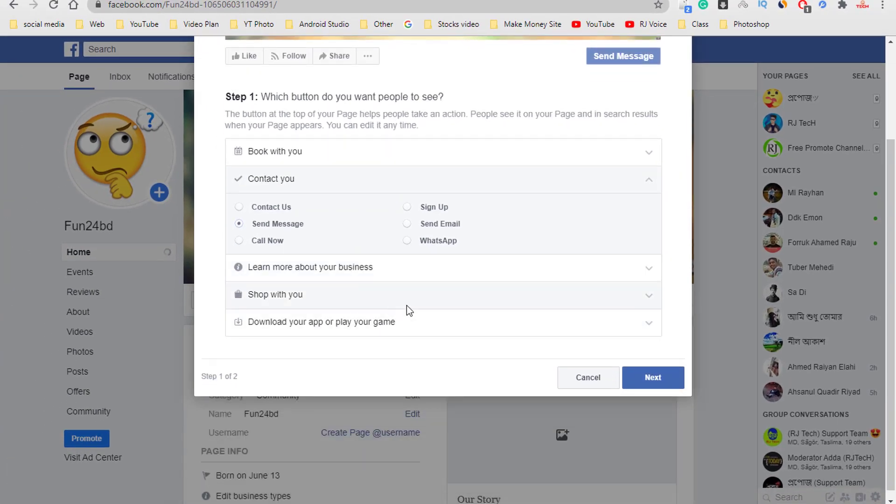
{"action": "left_click", "coordinate": [647, 377]}
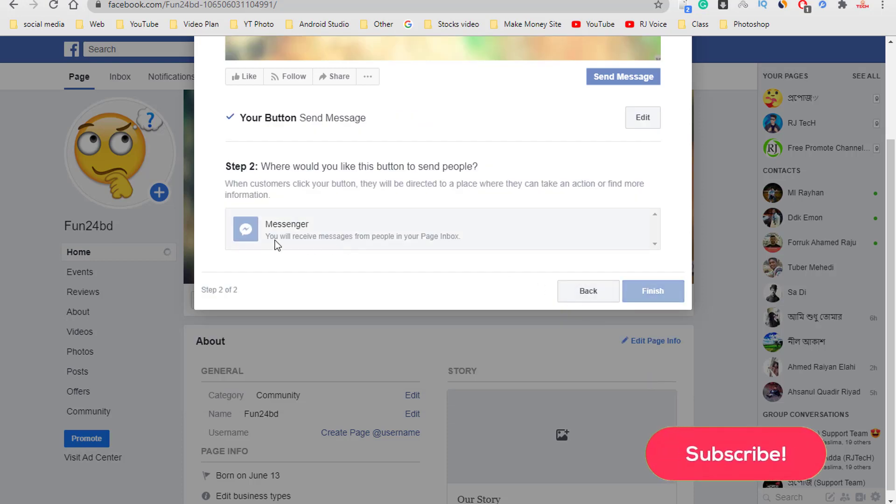
- Point the button to Messenger, finish setup, and open the Page's Inbox
{"action": "left_click", "coordinate": [400, 232]}
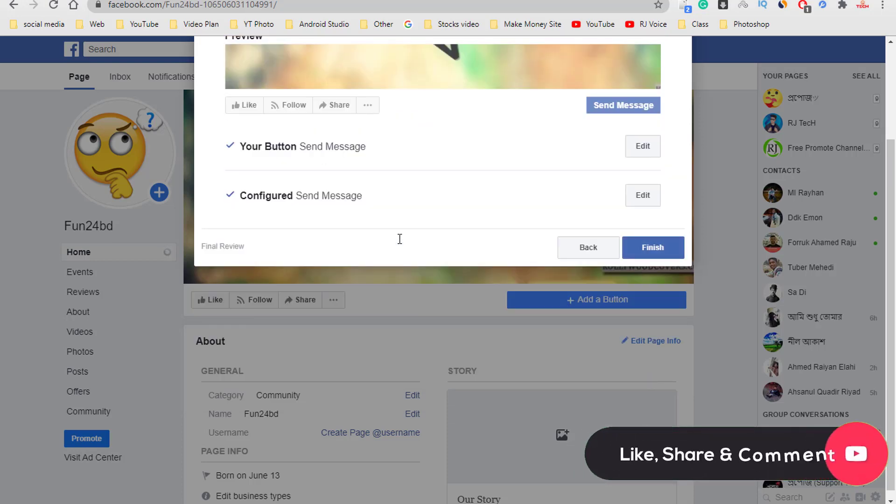
{"action": "left_click", "coordinate": [665, 244]}
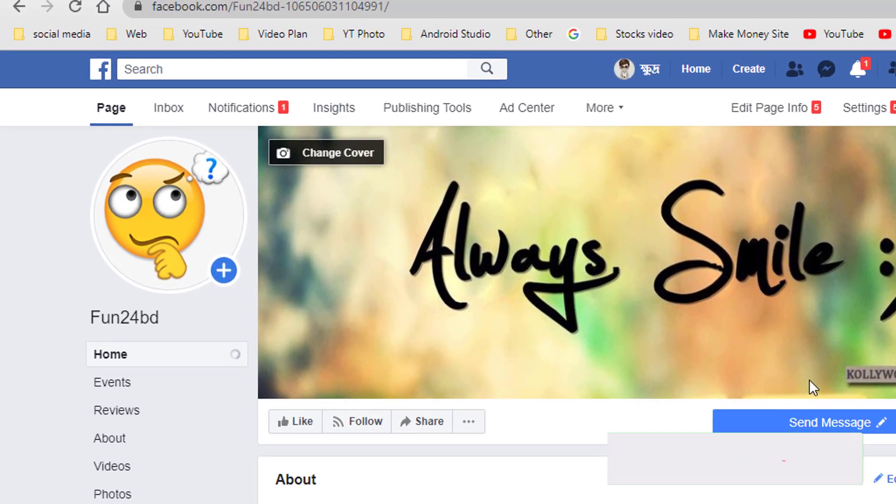
{"action": "left_click", "coordinate": [173, 112]}
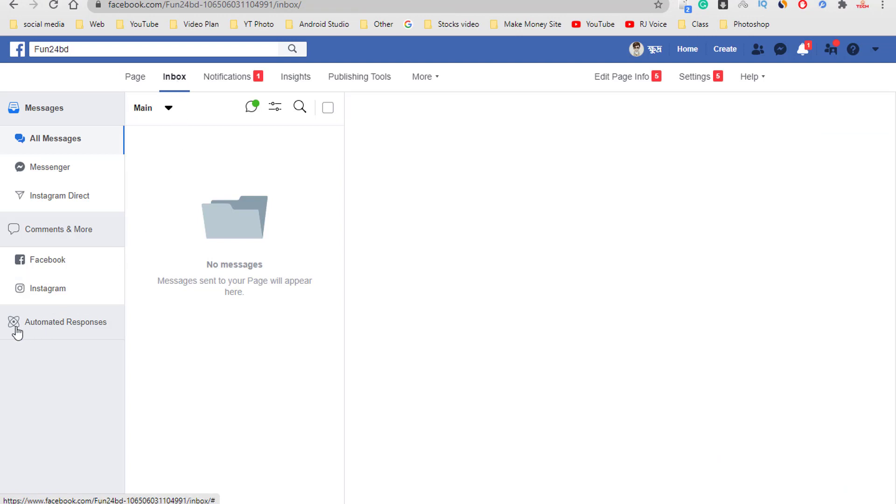
- Open the Away Message from Automated Responses in the edit screen
{"action": "left_click", "coordinate": [36, 328]}
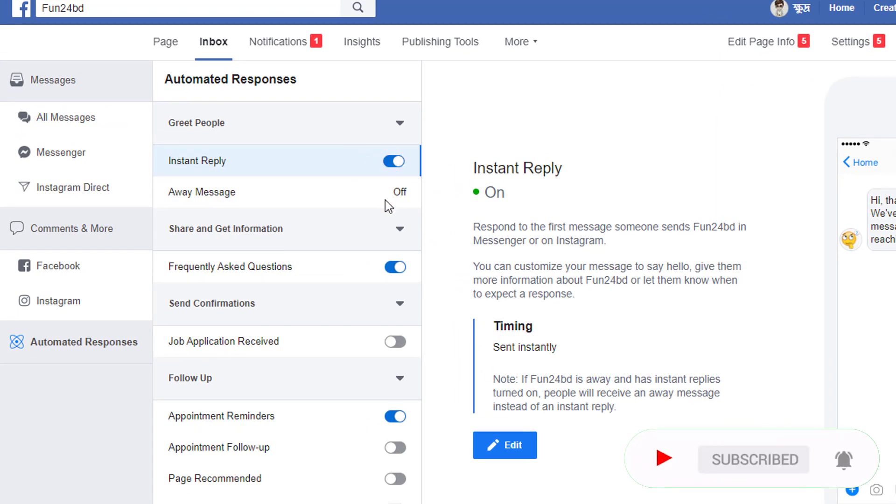
{"action": "left_click", "coordinate": [398, 188]}
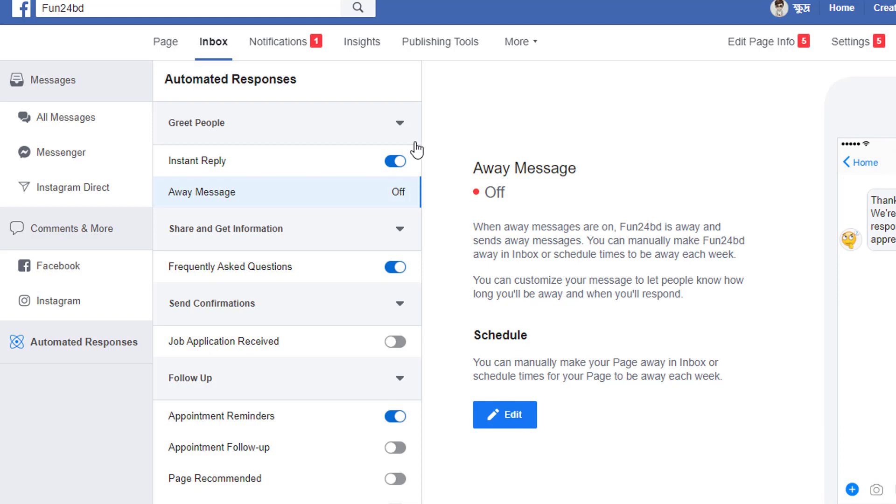
{"action": "left_click", "coordinate": [508, 417]}
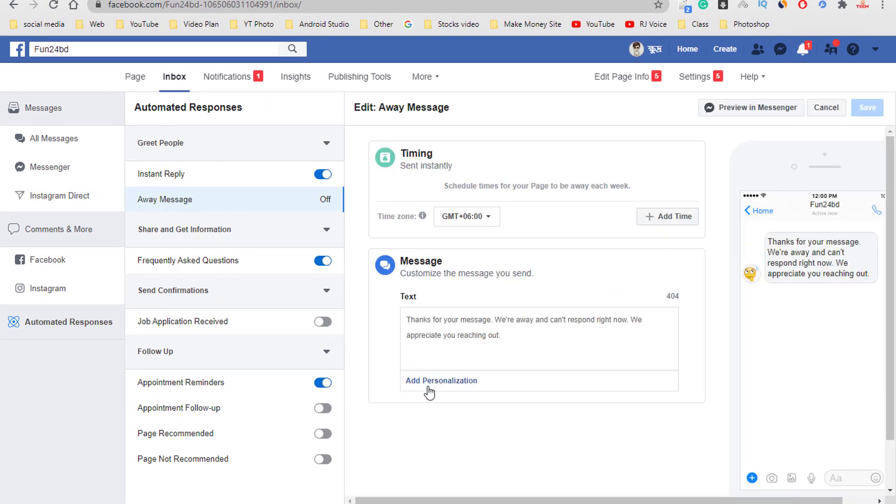
- Trim the away message to 'Thanks for your message.', prefix the recipient's first name, and save
{"action": "left_click_drag", "start_coordinate": [509, 337], "coordinate": [398, 318]}
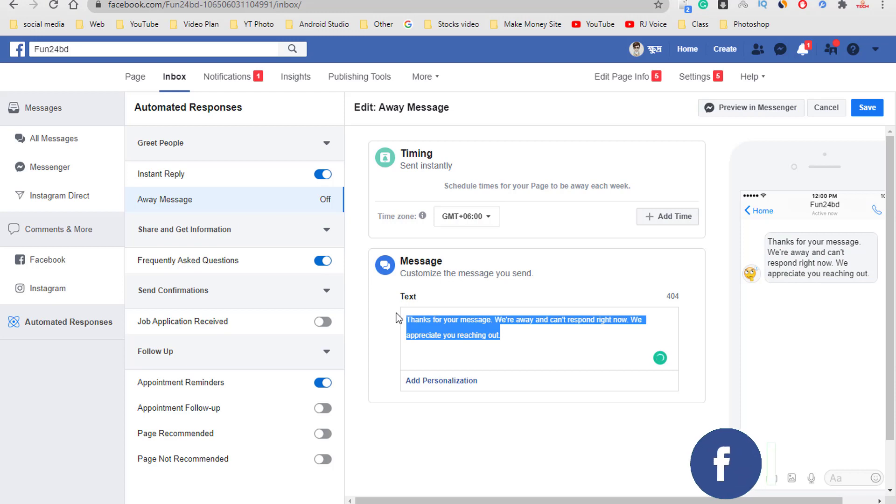
{"action": "left_click_drag", "start_coordinate": [502, 335], "coordinate": [430, 324]}
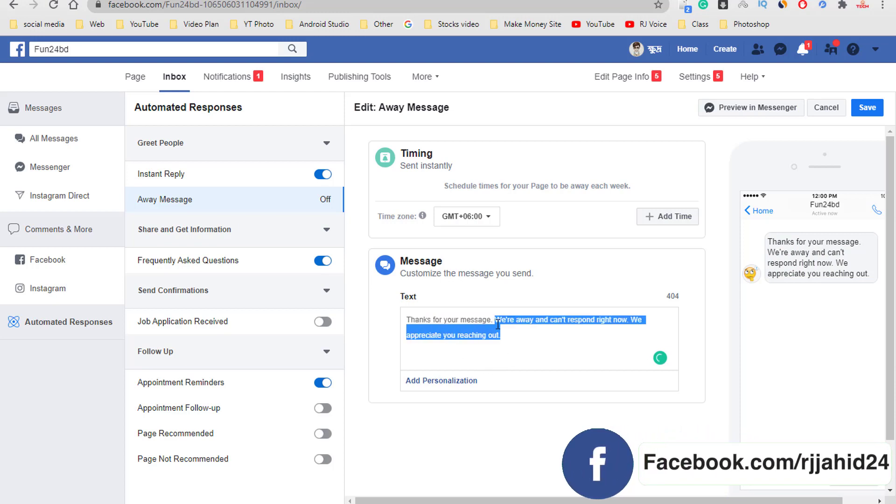
{"action": "key", "text": "BackSpace"}
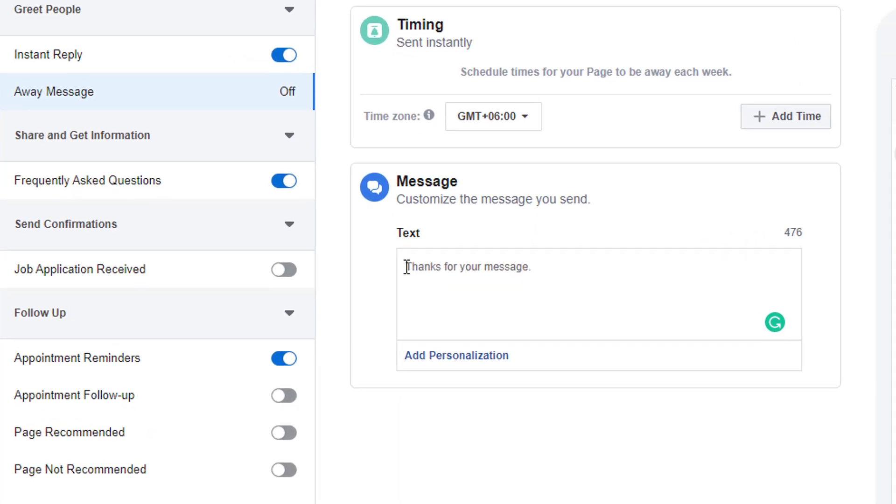
{"action": "left_click", "coordinate": [427, 357]}
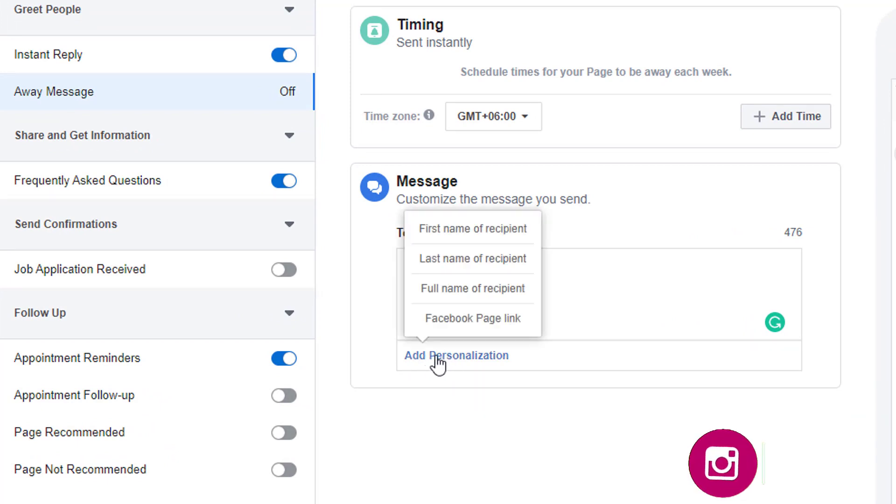
{"action": "left_click", "coordinate": [446, 240]}
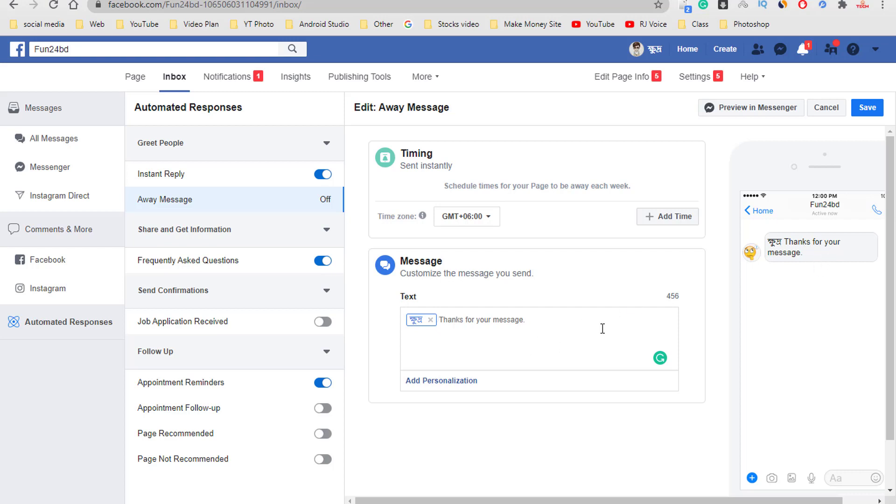
{"action": "left_click", "coordinate": [869, 108]}
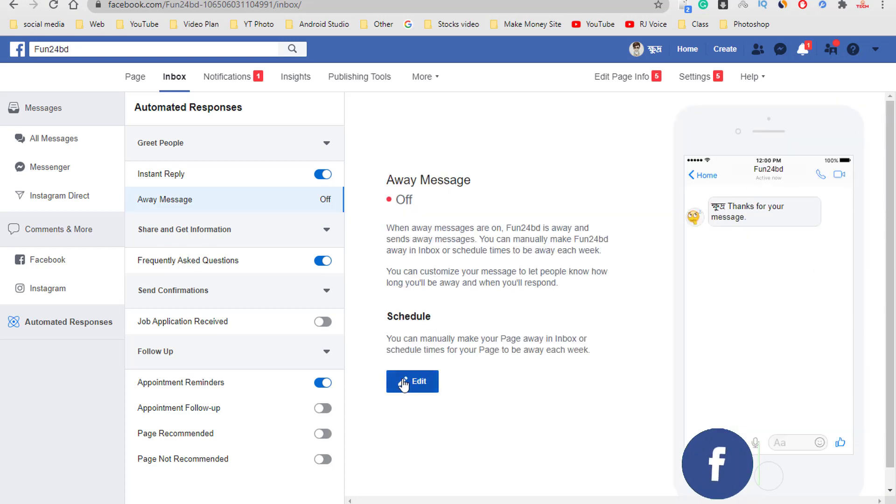
- Preview the away message in Messenger, check the Fun24bd chat reply, then return to Inbox
{"action": "left_click", "coordinate": [404, 380]}
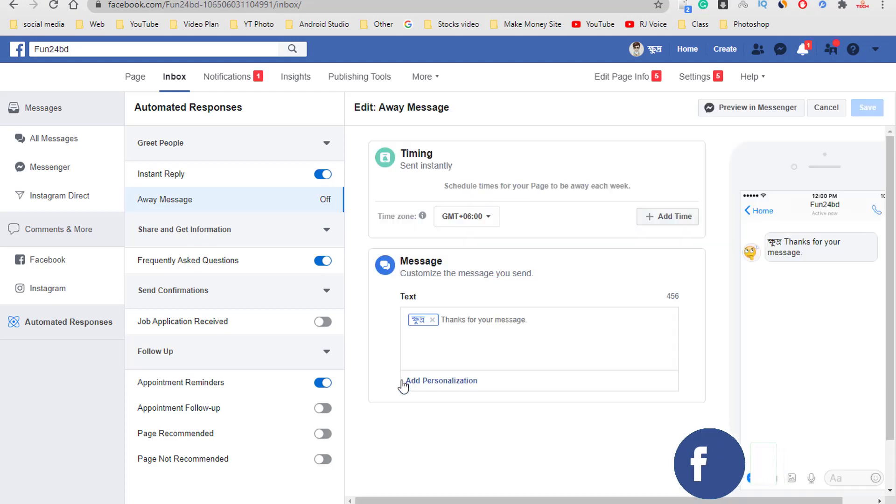
{"action": "left_click", "coordinate": [747, 112]}
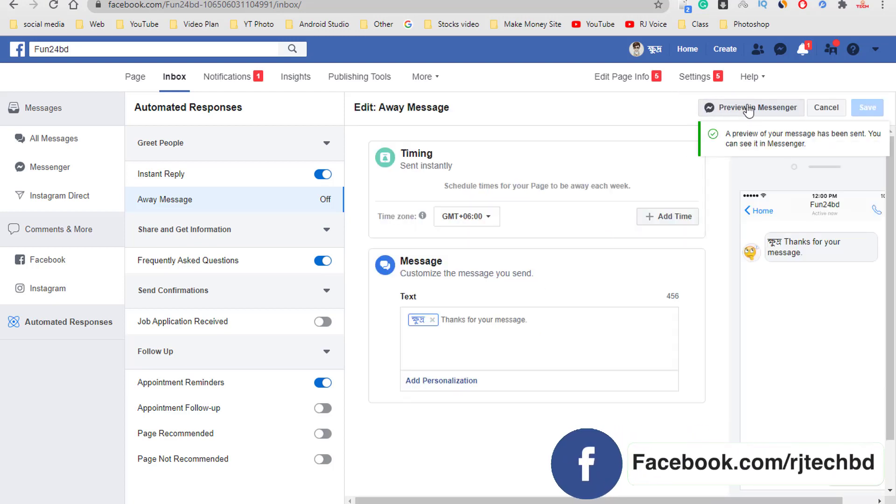
{"action": "left_click", "coordinate": [780, 48]}
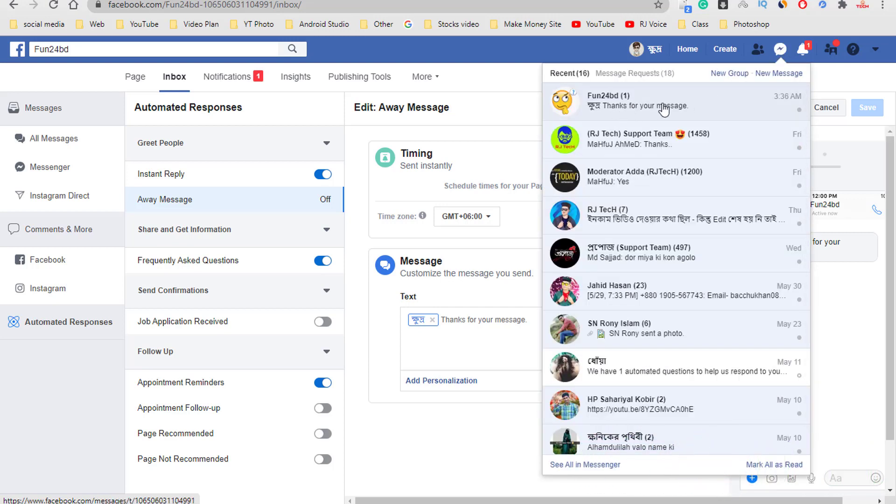
{"action": "left_click", "coordinate": [697, 107]}
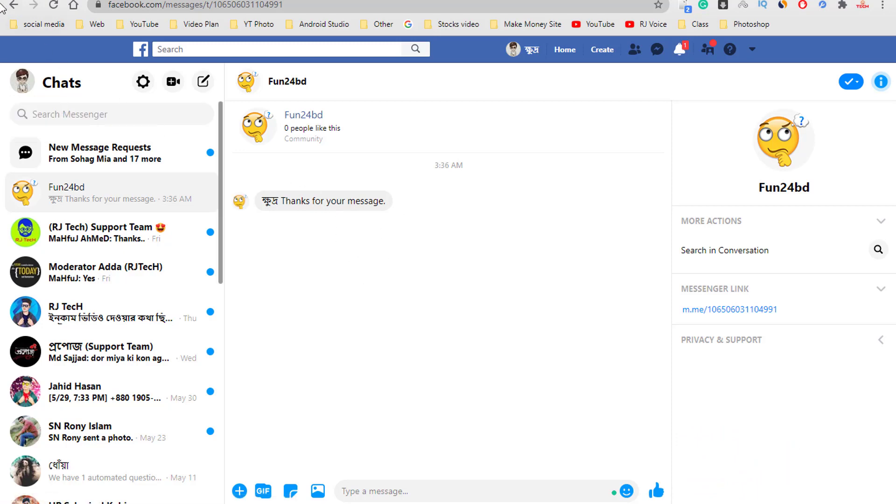
{"action": "left_click", "coordinate": [14, 8]}
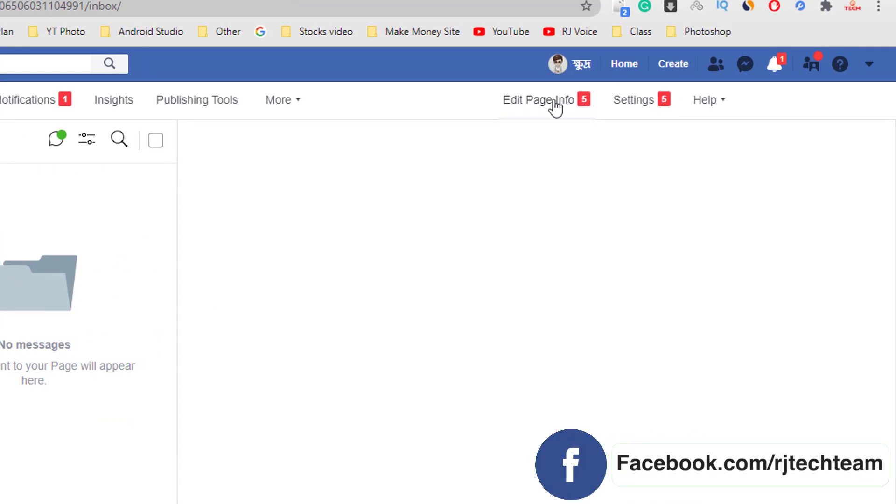
- Open Edit Page Info and place the cursor in the empty Description field
{"action": "left_click", "coordinate": [555, 107]}
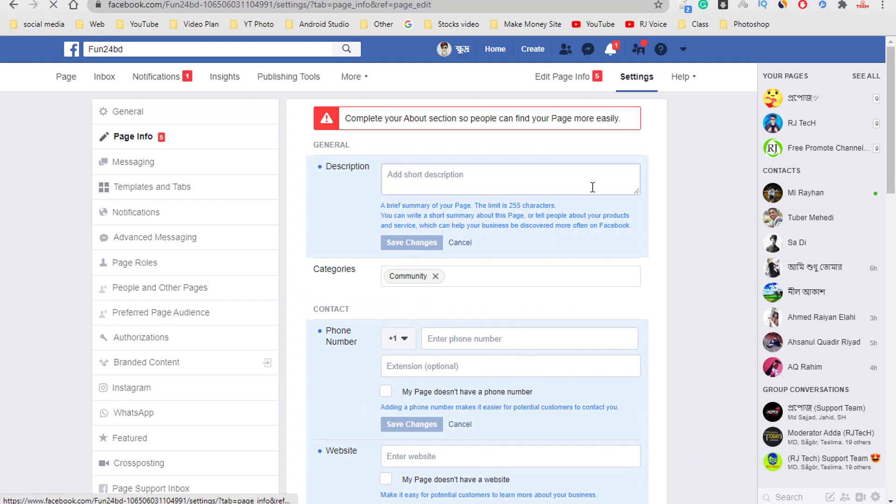
{"action": "left_click", "coordinate": [461, 176]}
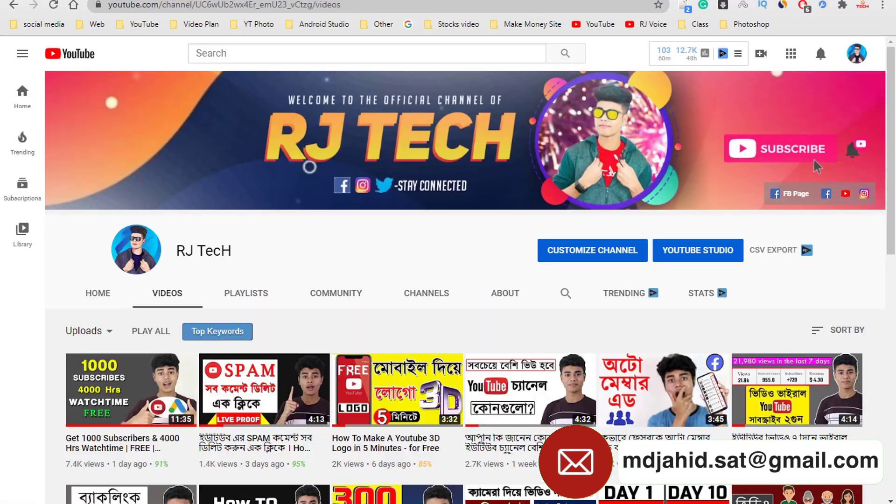
- Copy the RJ TecH channel's first About paragraph into the Page's Description field
{"action": "scroll", "coordinate": [296, 241], "scroll_direction": "down", "scroll_amount": 1}
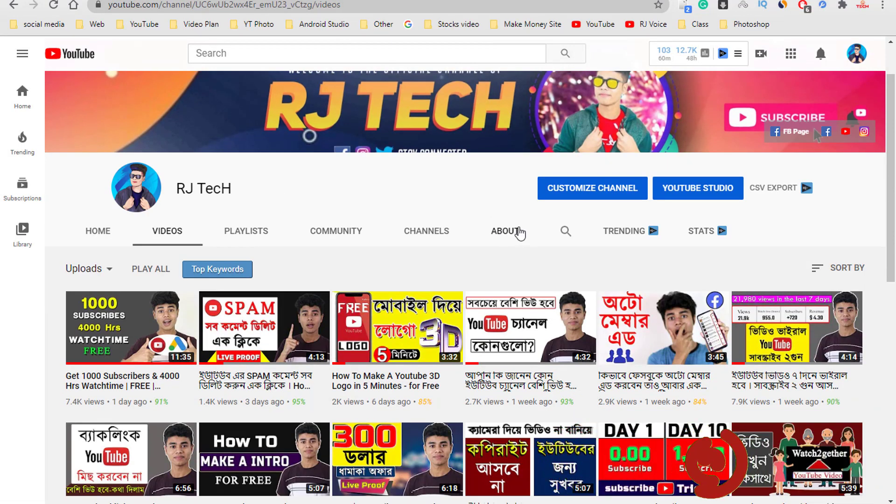
{"action": "scroll", "coordinate": [447, 190], "scroll_direction": "up", "scroll_amount": 1}
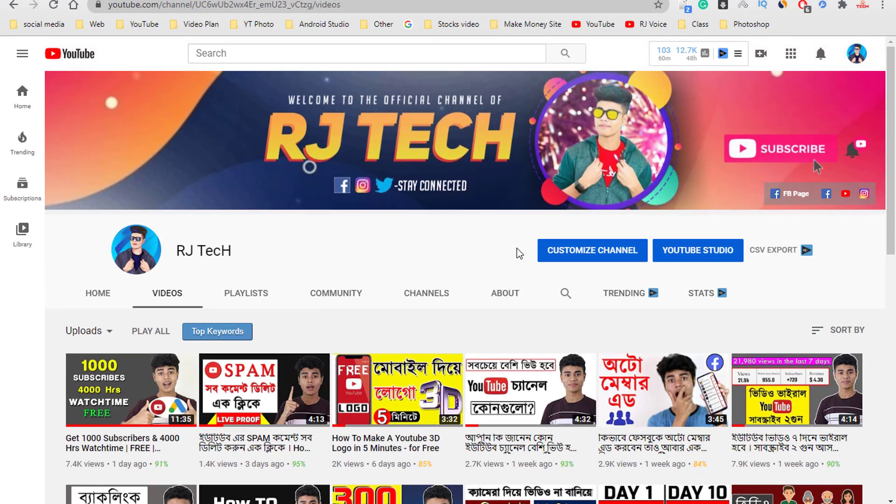
{"action": "left_click", "coordinate": [512, 301]}
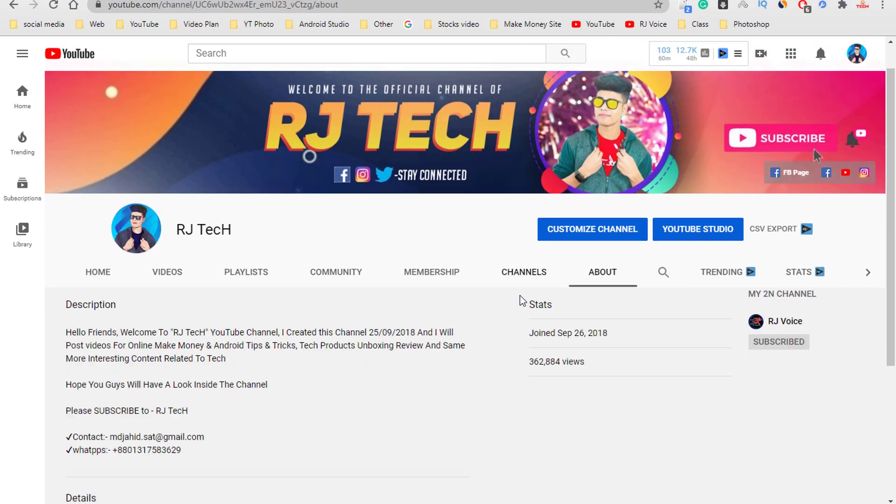
{"action": "scroll", "coordinate": [108, 267], "scroll_direction": "down", "scroll_amount": 2}
{"action": "left_click_drag", "start_coordinate": [73, 246], "coordinate": [226, 276]}
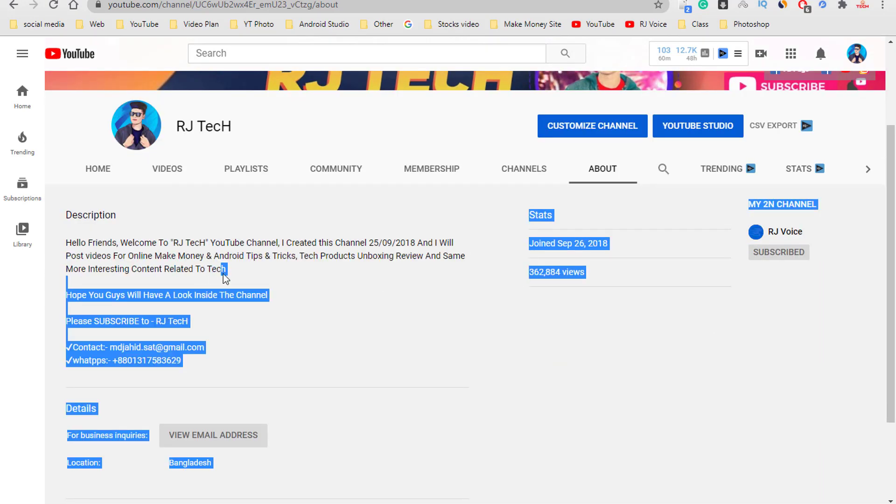
{"action": "left_click", "coordinate": [150, 258]}
{"action": "left_click_drag", "start_coordinate": [133, 256], "coordinate": [69, 246]}
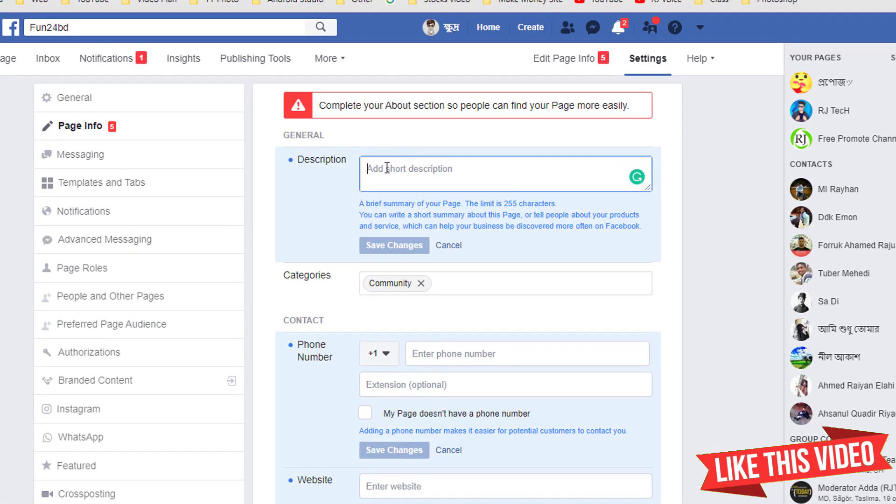
{"action": "type", "text": "Hello Friends, Welcome To \"RJ TecH\" YouTube Channel, I Created this Channel 25/09/2018 And I Will Post videos For Online Make Money & Android Tips & Tricks, Tech Products Unboxing Review And Same More Interesting Content Related To Tech"}
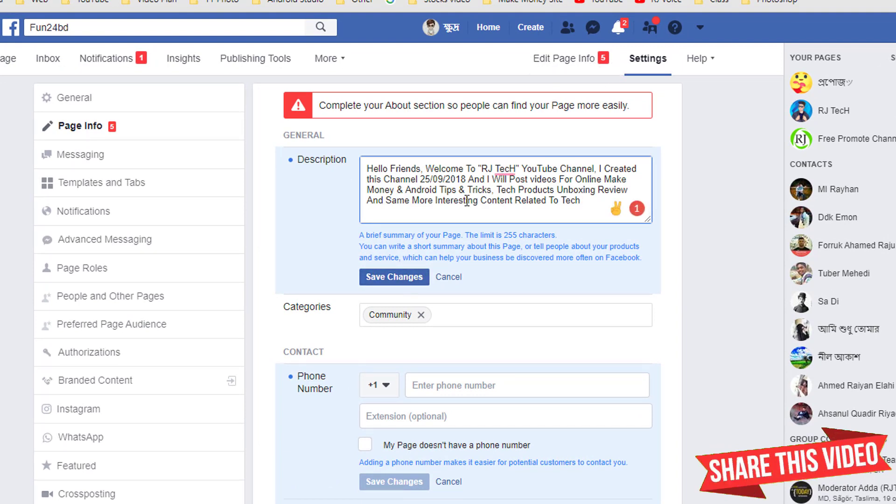
{"action": "scroll", "coordinate": [449, 280], "scroll_direction": "down", "scroll_amount": 3}
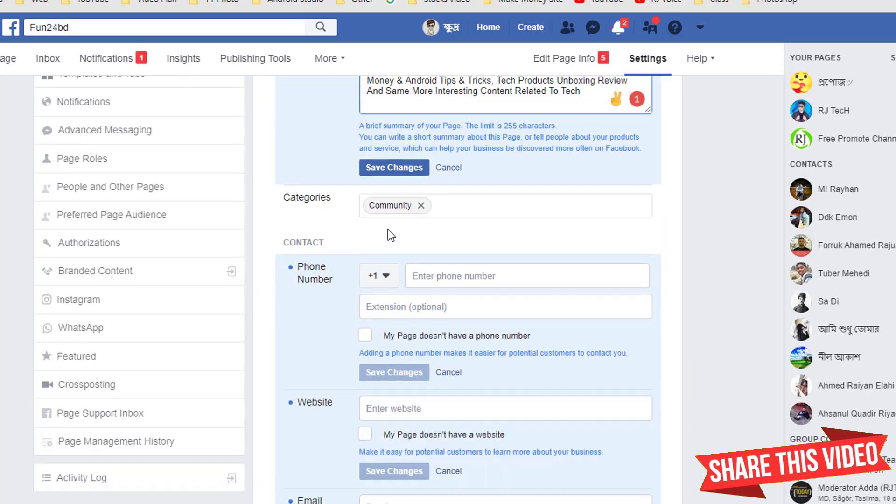
{"action": "left_click", "coordinate": [438, 246]}
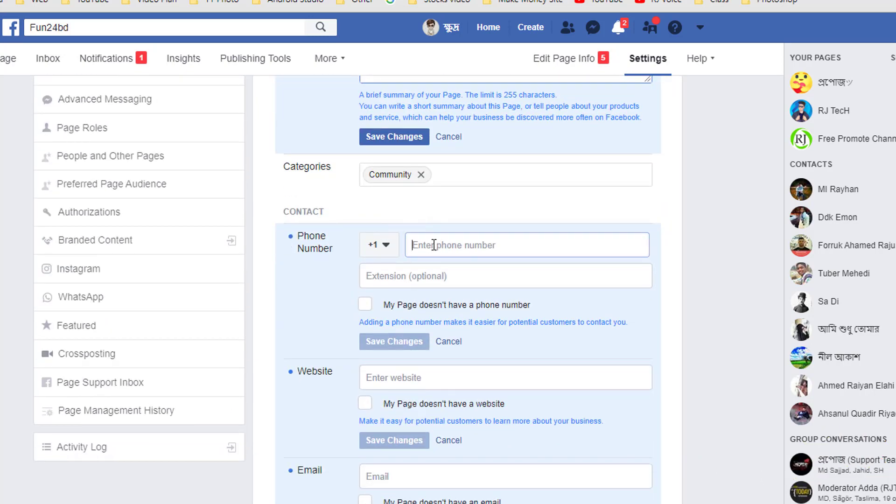
{"action": "scroll", "coordinate": [434, 243], "scroll_direction": "up", "scroll_amount": 3}
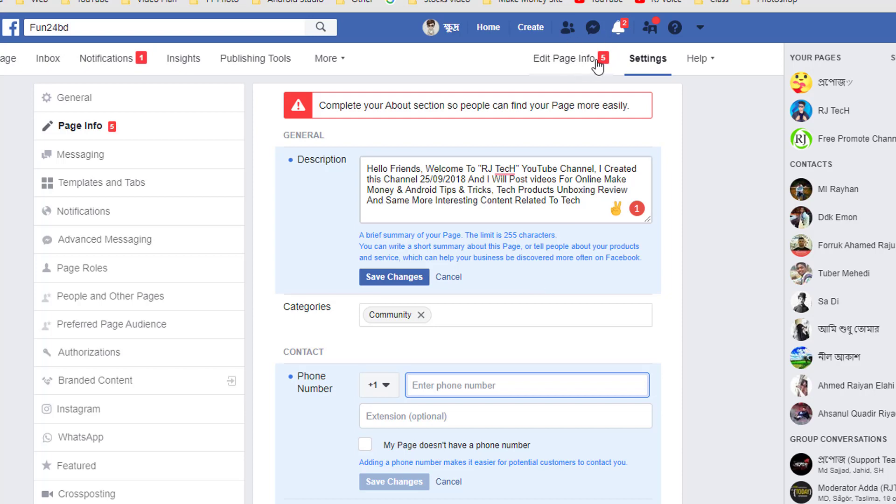
{"action": "scroll", "coordinate": [566, 170], "scroll_direction": "down", "scroll_amount": 2}
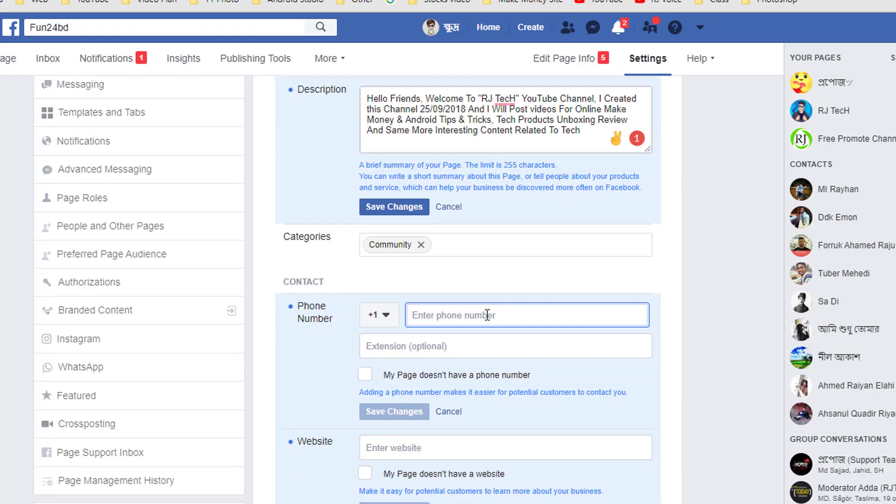
{"action": "scroll", "coordinate": [494, 247], "scroll_direction": "down", "scroll_amount": 2}
{"action": "scroll", "coordinate": [496, 224], "scroll_direction": "down", "scroll_amount": 2}
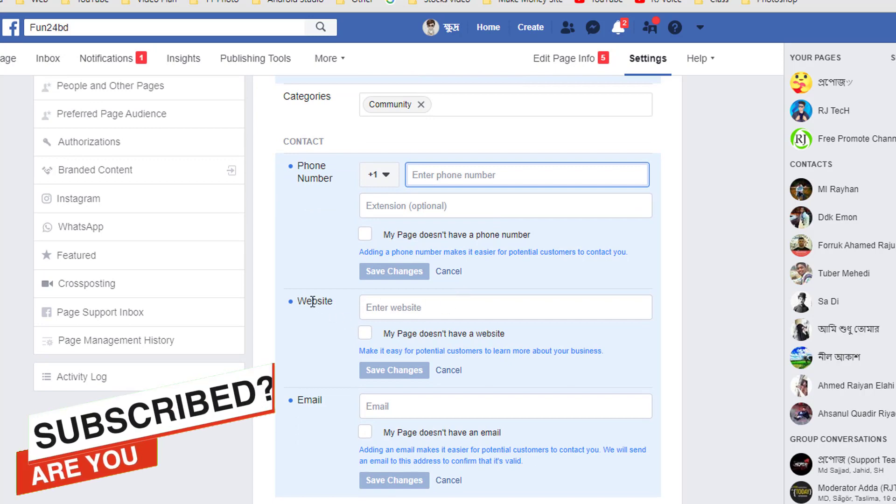
{"action": "left_click_drag", "start_coordinate": [298, 301], "coordinate": [312, 301]}
{"action": "left_click", "coordinate": [407, 310]}
{"action": "scroll", "coordinate": [319, 332], "scroll_direction": "down", "scroll_amount": 3}
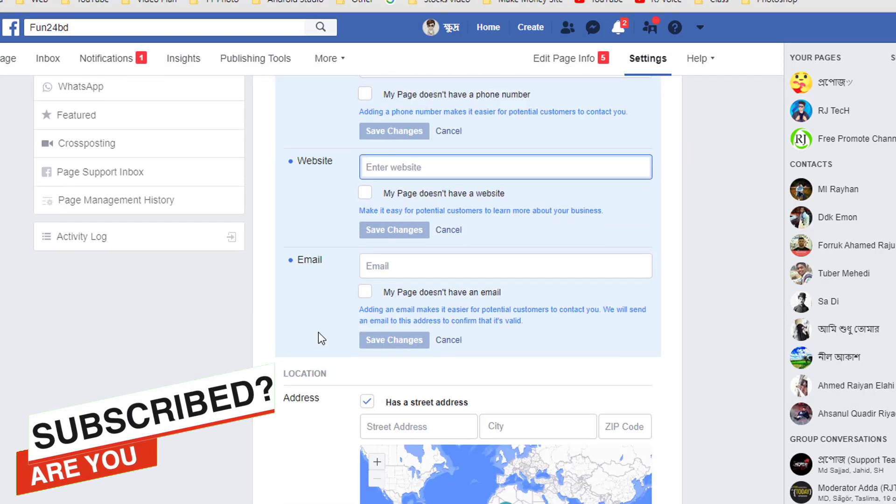
{"action": "left_click_drag", "start_coordinate": [305, 265], "coordinate": [322, 284]}
{"action": "scroll", "coordinate": [434, 317], "scroll_direction": "down", "scroll_amount": 2}
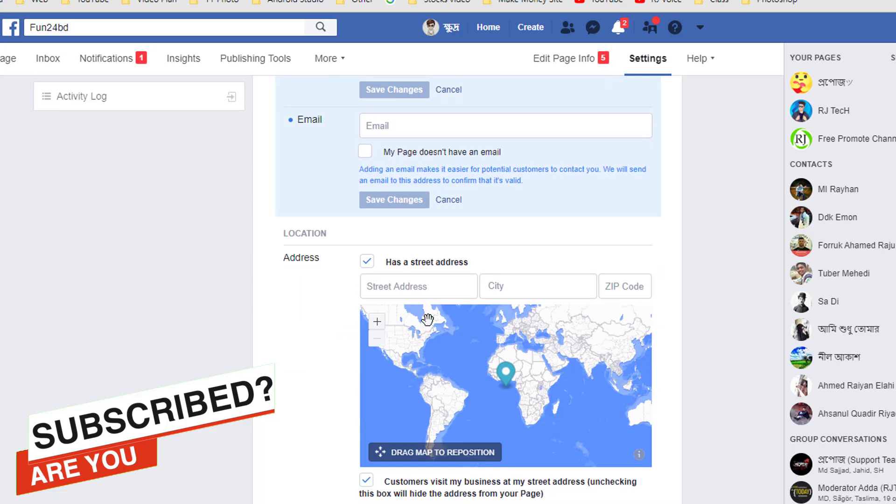
- Enter Mirpur, Dhaka, Bangladesh as the city and 1216 as the ZIP code
{"action": "left_click", "coordinate": [563, 282]}
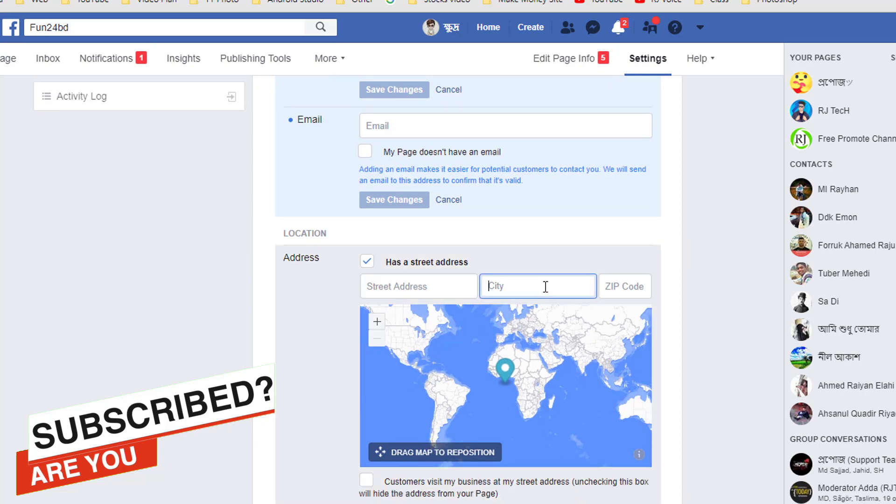
{"action": "type", "text": "mirpur"}
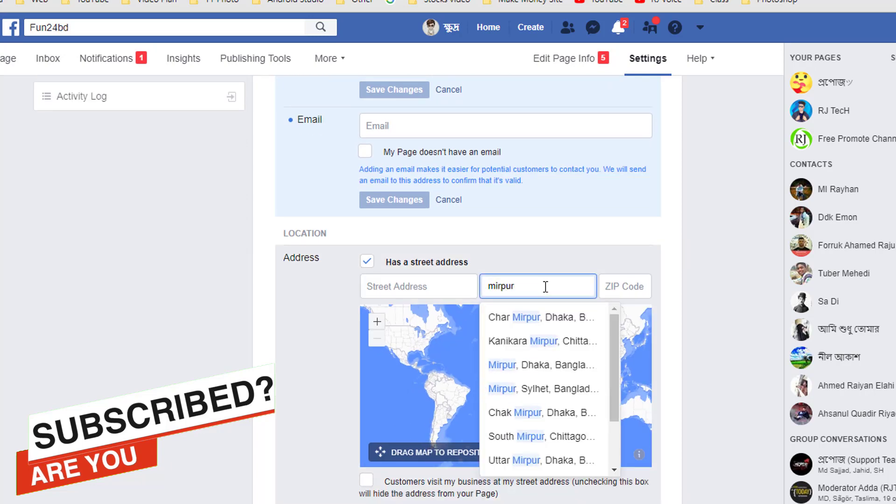
{"action": "left_click", "coordinate": [547, 365]}
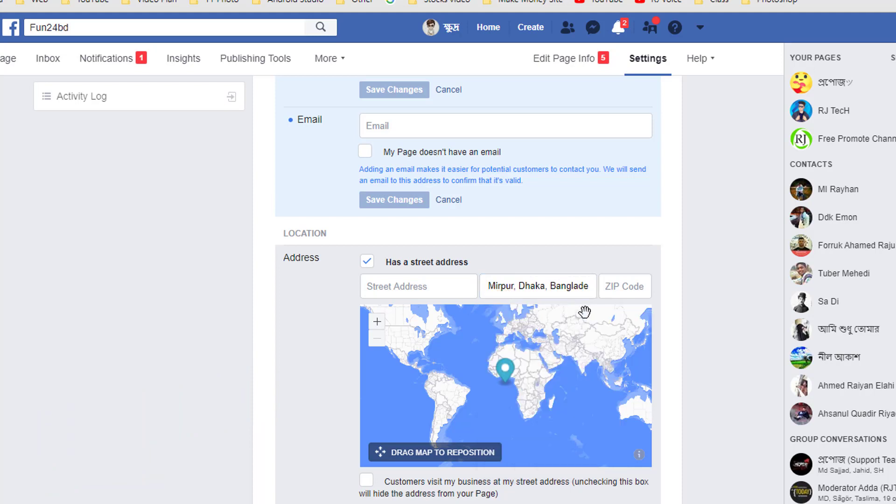
{"action": "left_click", "coordinate": [624, 287]}
{"action": "type", "text": "1"}
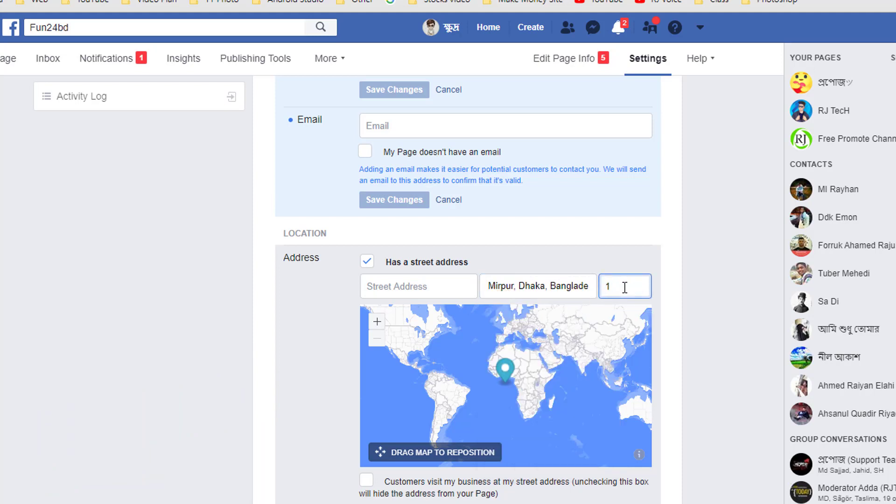
{"action": "type", "text": "216"}
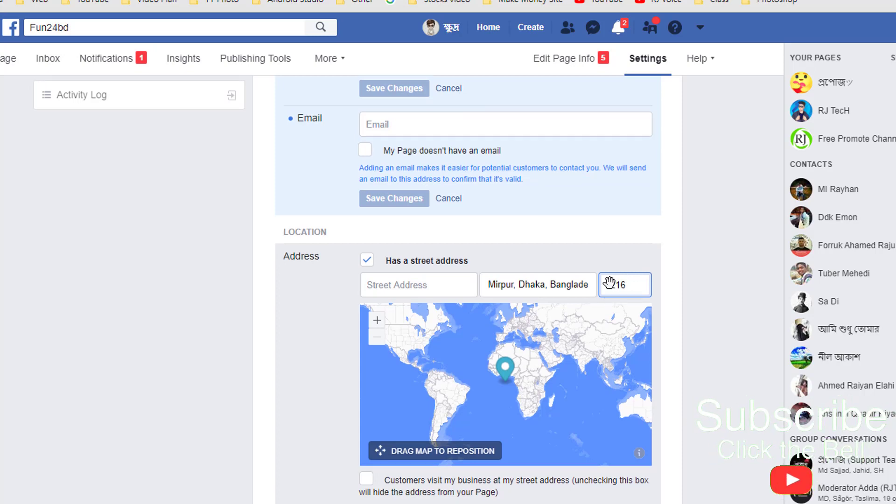
{"action": "scroll", "coordinate": [406, 323], "scroll_direction": "down", "scroll_amount": 1}
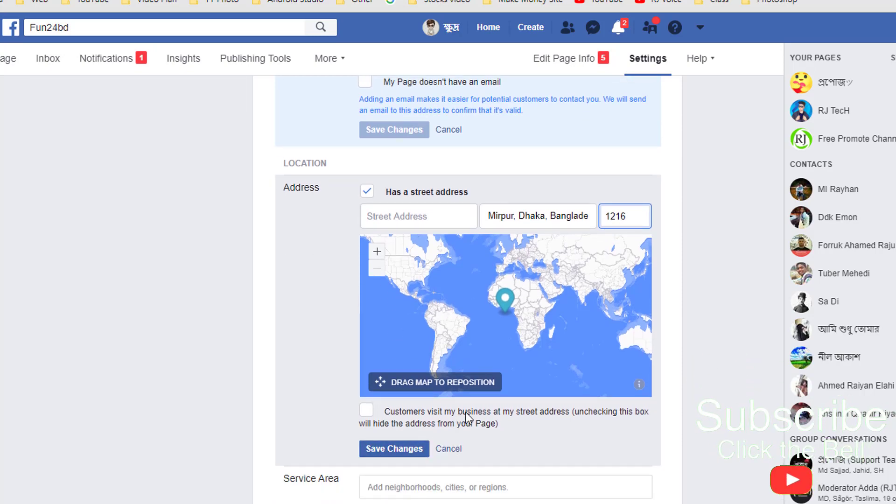
{"action": "scroll", "coordinate": [544, 140], "scroll_direction": "up", "scroll_amount": 2}
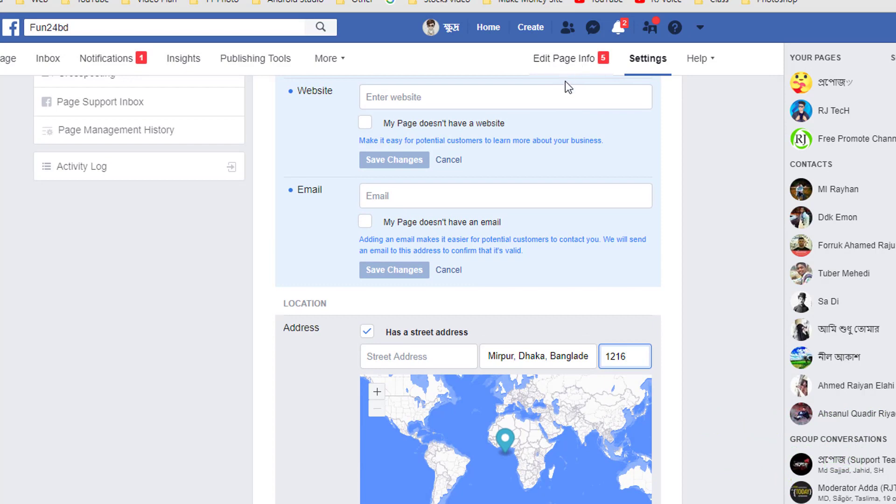
{"action": "scroll", "coordinate": [593, 122], "scroll_direction": "down", "scroll_amount": 5}
- Set the Page's business hours to 'Always open' and save the change
{"action": "scroll", "coordinate": [377, 287], "scroll_direction": "down", "scroll_amount": 2}
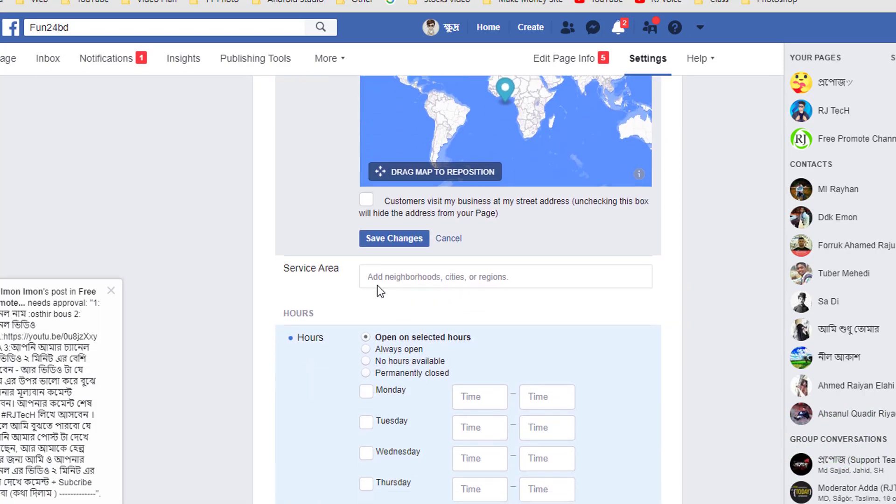
{"action": "scroll", "coordinate": [462, 277], "scroll_direction": "down", "scroll_amount": 1}
{"action": "scroll", "coordinate": [507, 215], "scroll_direction": "down", "scroll_amount": 1}
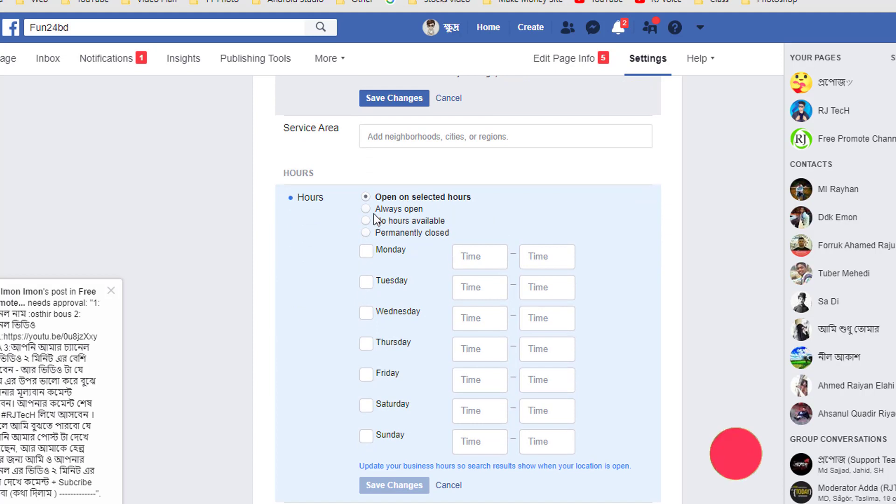
{"action": "left_click", "coordinate": [366, 209]}
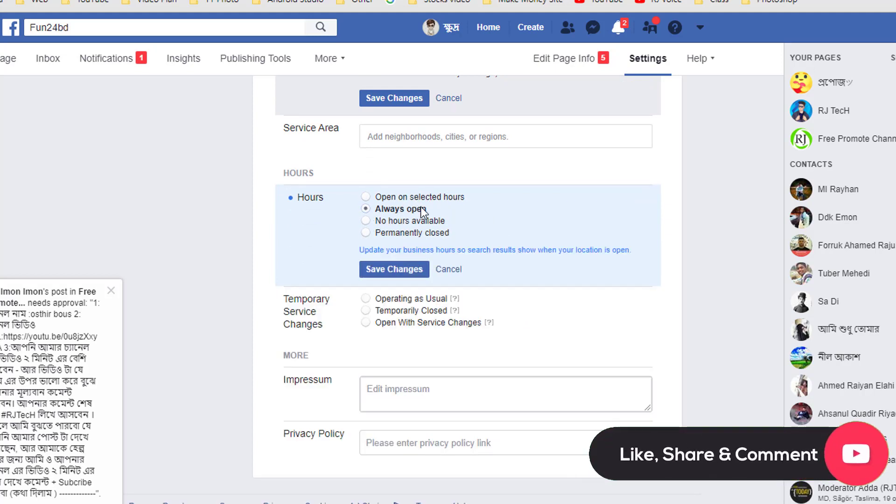
{"action": "left_click", "coordinate": [410, 269]}
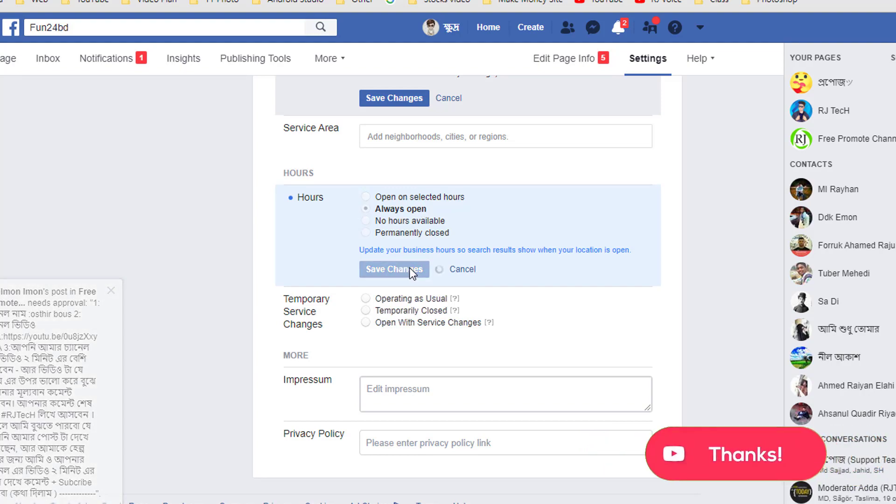
{"action": "scroll", "coordinate": [467, 196], "scroll_direction": "up", "scroll_amount": 15}
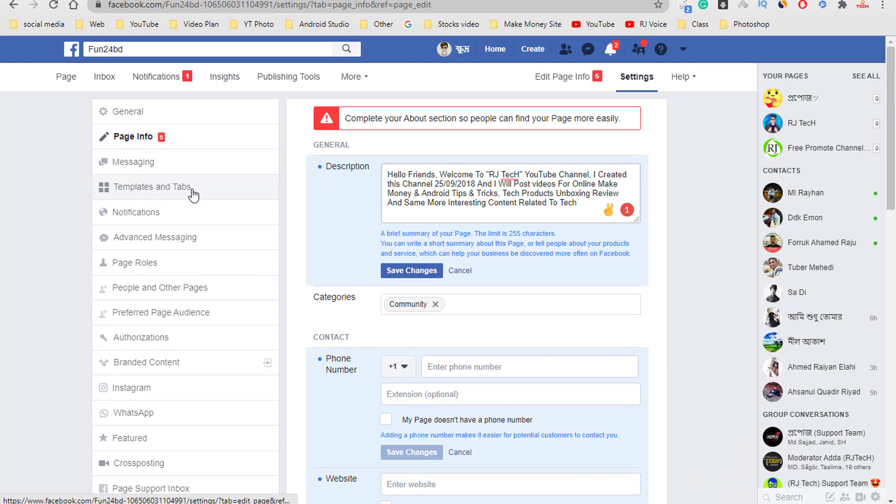
- Go to Templates and Tabs and edit the Current Template to list template choices
{"action": "left_click", "coordinate": [122, 192]}
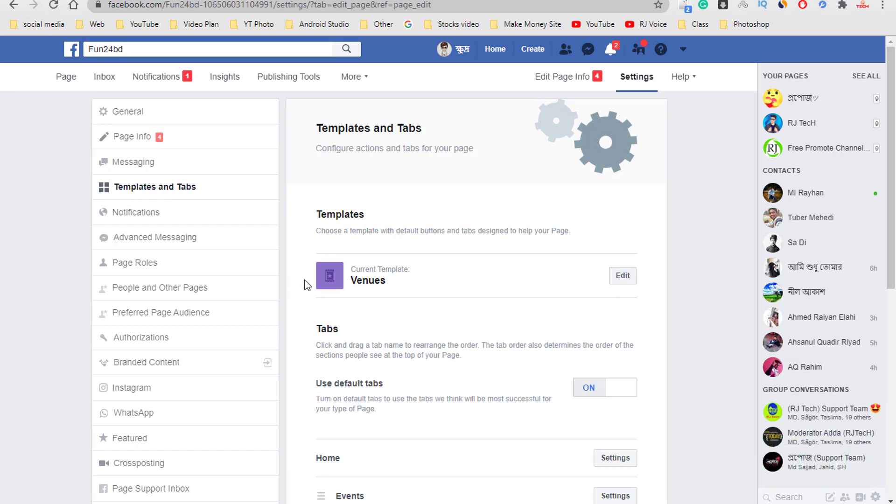
{"action": "left_click", "coordinate": [625, 280]}
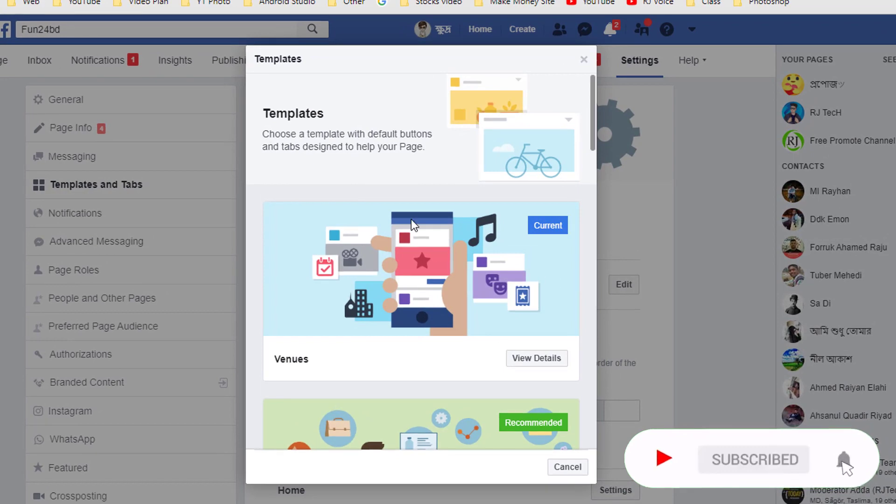
- Scroll through the available page templates in the Templates dialog
{"action": "scroll", "coordinate": [416, 227], "scroll_direction": "down", "scroll_amount": 6}
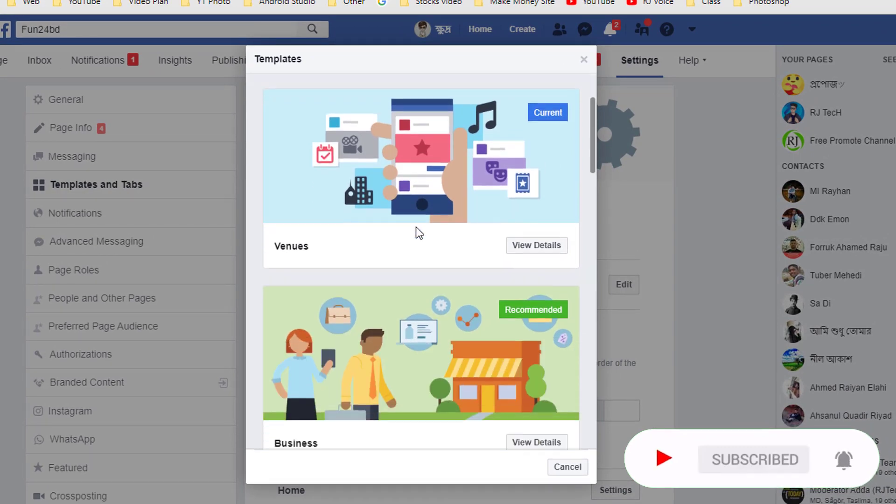
{"action": "scroll", "coordinate": [416, 228], "scroll_direction": "down", "scroll_amount": 10}
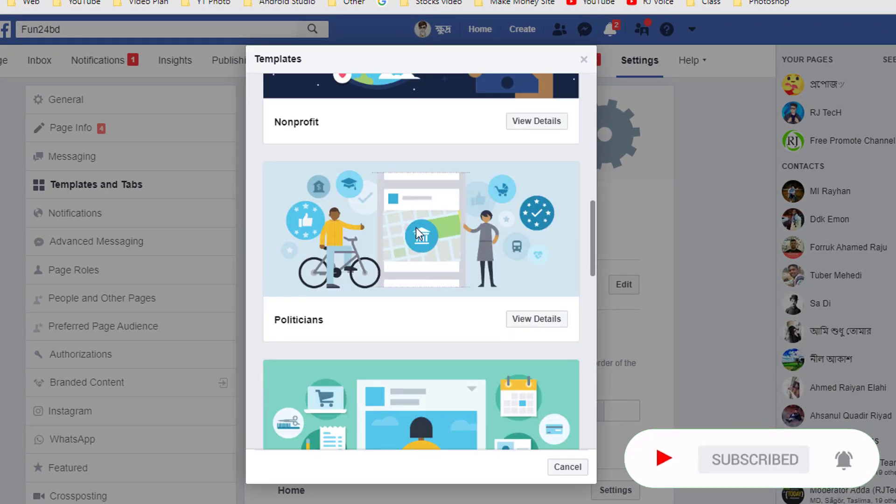
{"action": "scroll", "coordinate": [416, 228], "scroll_direction": "down", "scroll_amount": 2}
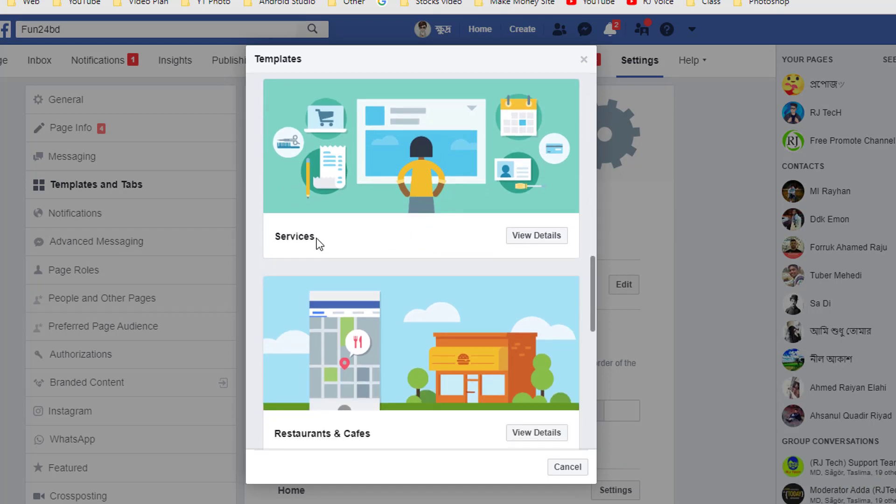
{"action": "scroll", "coordinate": [359, 243], "scroll_direction": "down", "scroll_amount": 8}
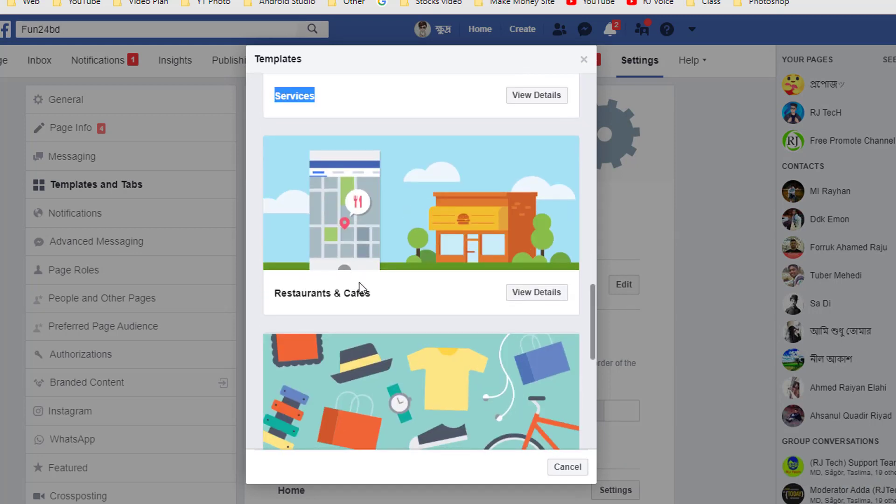
{"action": "scroll", "coordinate": [405, 264], "scroll_direction": "down", "scroll_amount": 2}
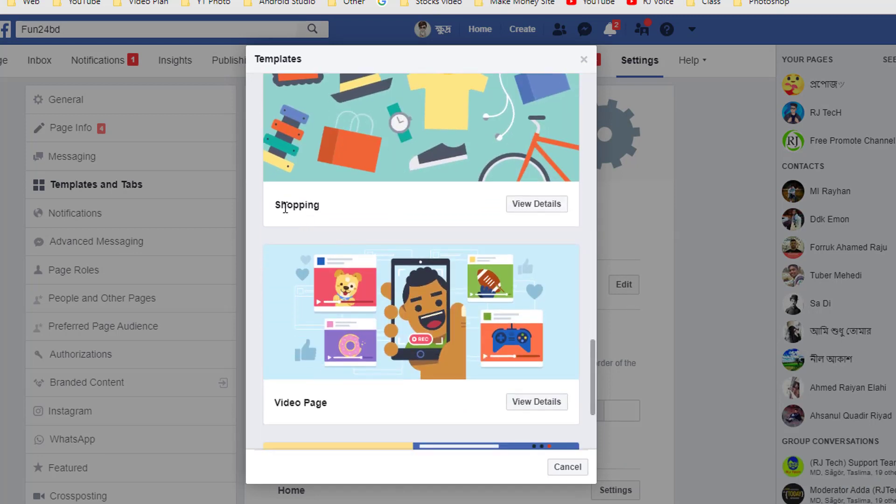
{"action": "left_click", "coordinate": [329, 205]}
{"action": "scroll", "coordinate": [420, 212], "scroll_direction": "up", "scroll_amount": 3}
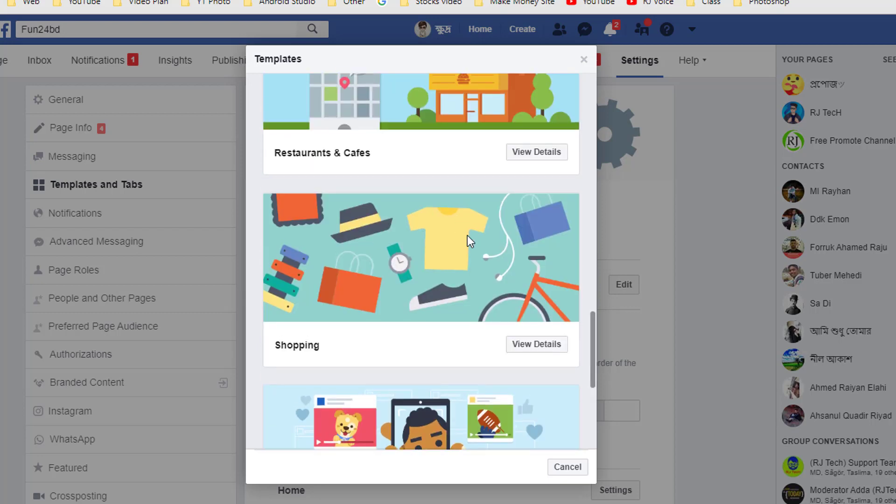
{"action": "scroll", "coordinate": [467, 235], "scroll_direction": "down", "scroll_amount": 6}
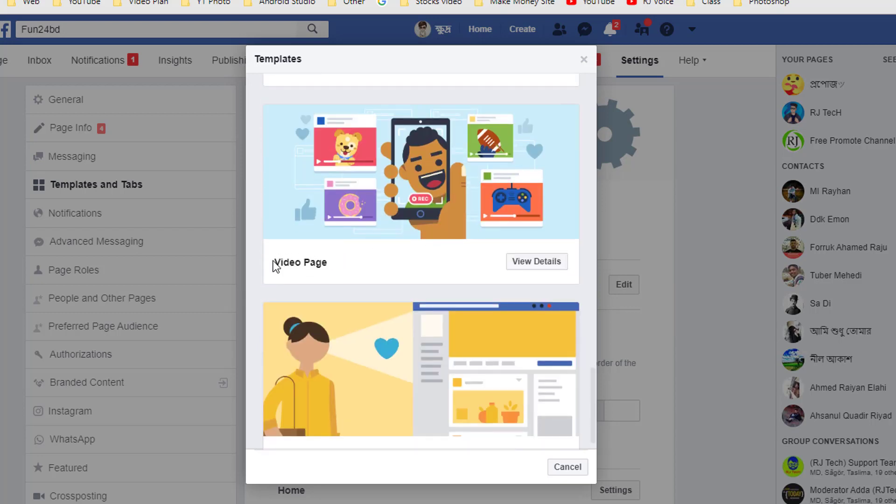
{"action": "left_click_drag", "start_coordinate": [280, 264], "coordinate": [341, 264]}
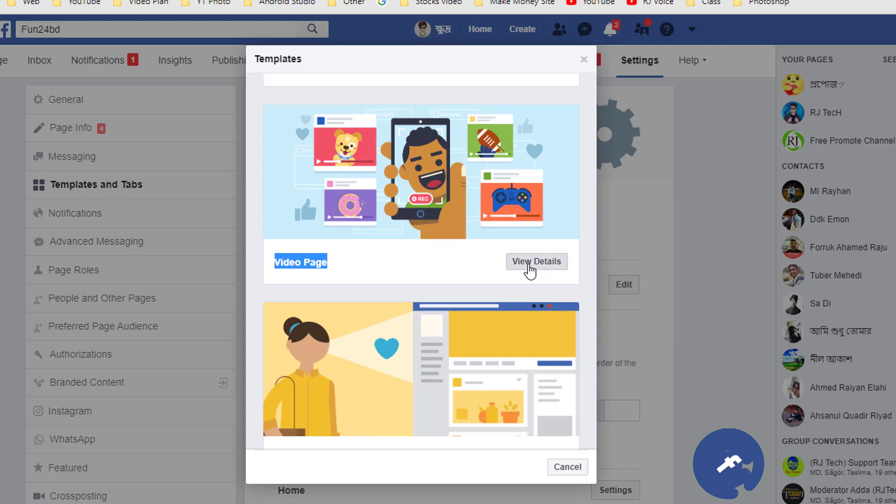
- Preview the Video Page template's tabs, then close the chooser keeping Venues
{"action": "left_click", "coordinate": [528, 264]}
{"action": "scroll", "coordinate": [458, 327], "scroll_direction": "down", "scroll_amount": 9}
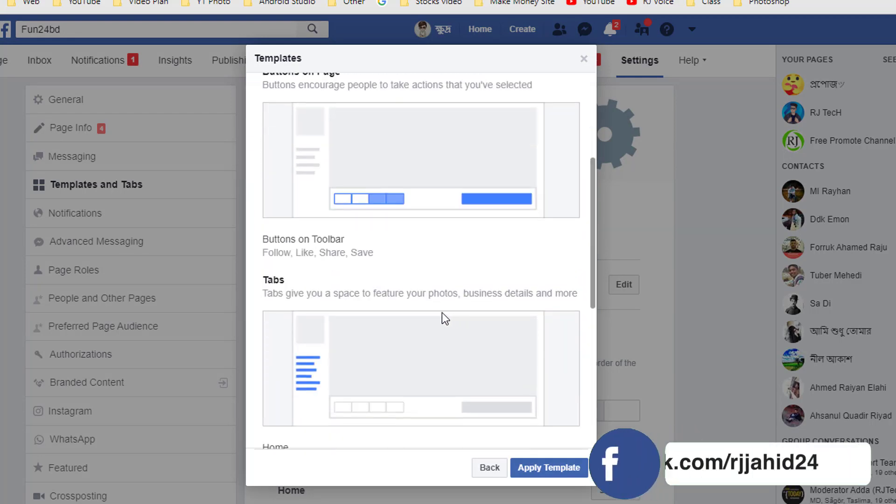
{"action": "scroll", "coordinate": [397, 257], "scroll_direction": "down", "scroll_amount": 2}
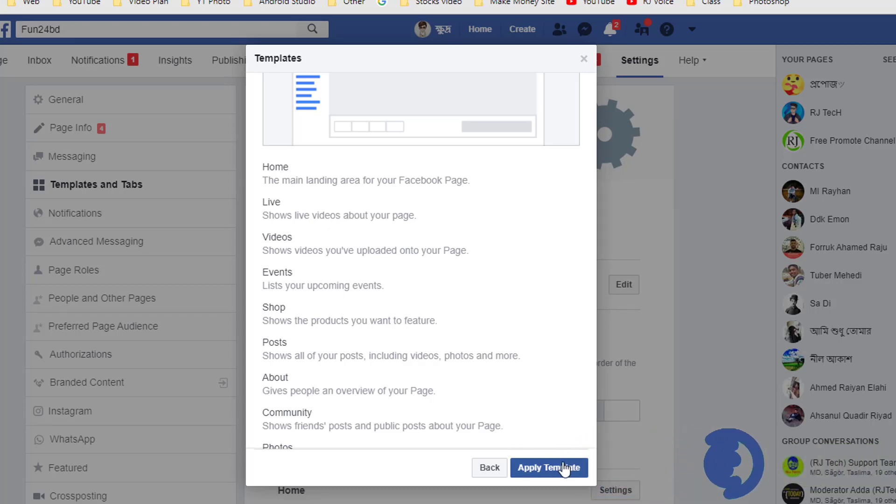
{"action": "scroll", "coordinate": [381, 342], "scroll_direction": "down", "scroll_amount": 2}
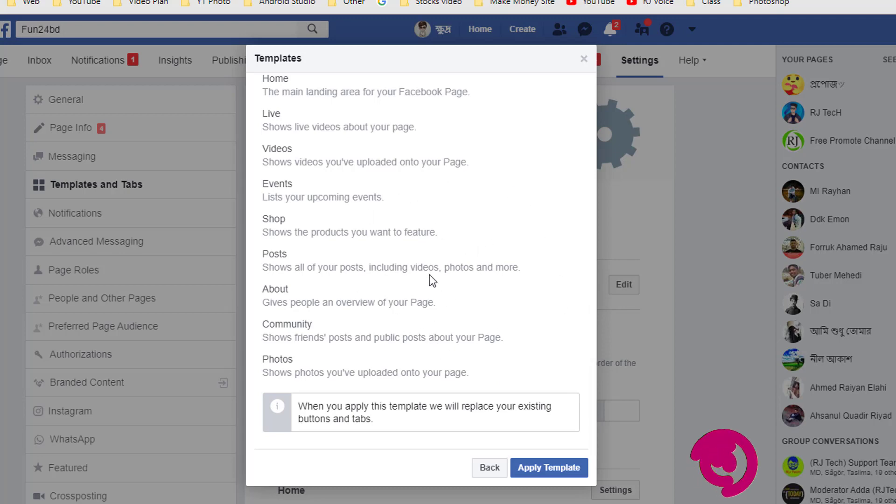
{"action": "left_click", "coordinate": [488, 467]}
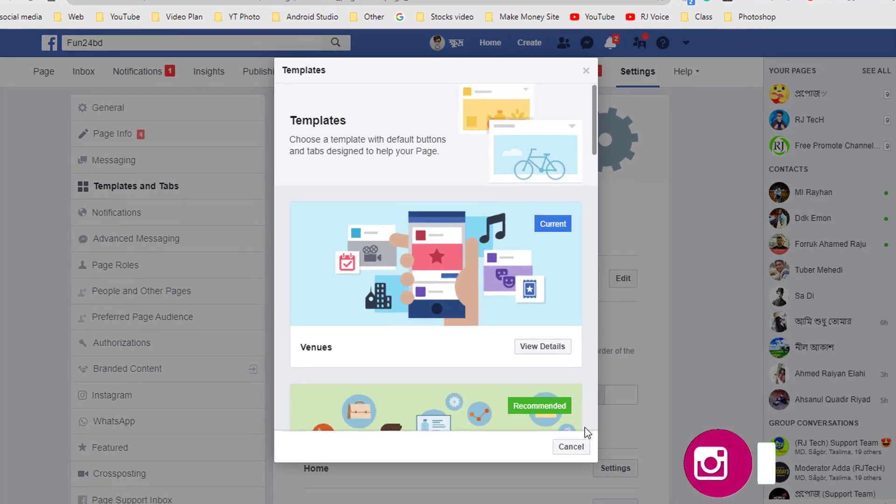
{"action": "key", "text": "Escape"}
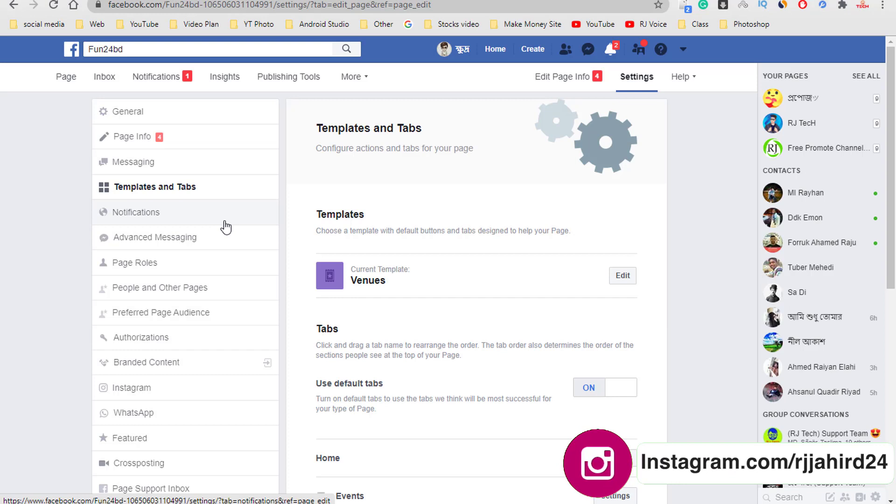
{"action": "left_click", "coordinate": [134, 264]}
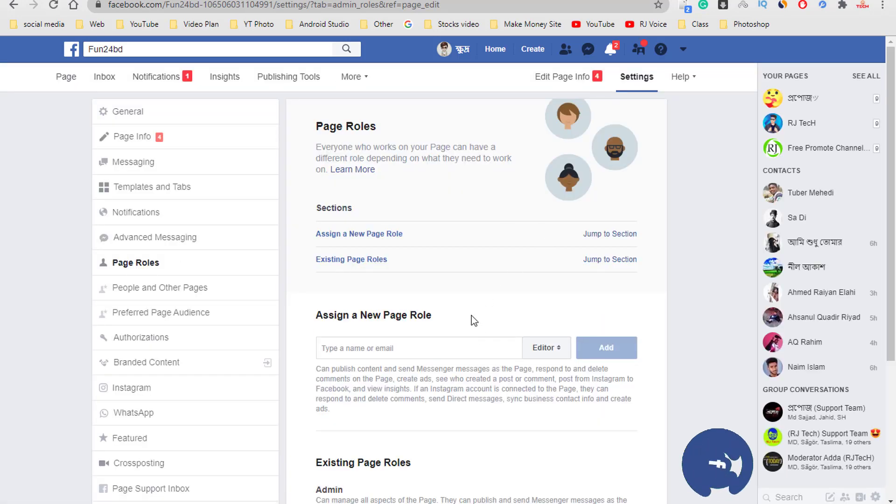
{"action": "scroll", "coordinate": [471, 315], "scroll_direction": "down", "scroll_amount": 3}
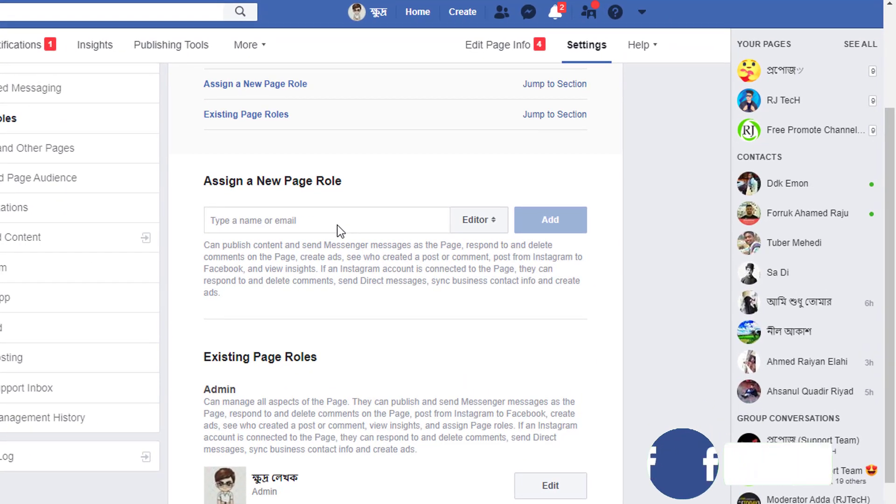
{"action": "left_click", "coordinate": [496, 226]}
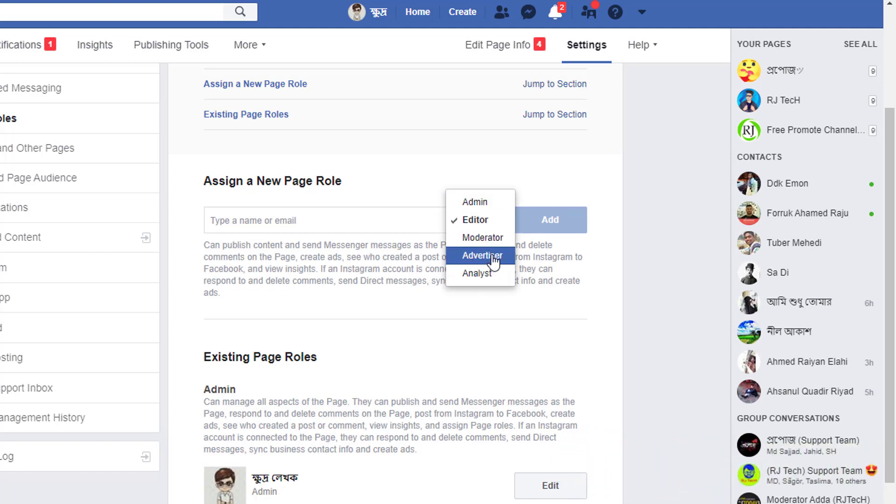
{"action": "left_click", "coordinate": [290, 218]}
{"action": "type", "text": "ja"}
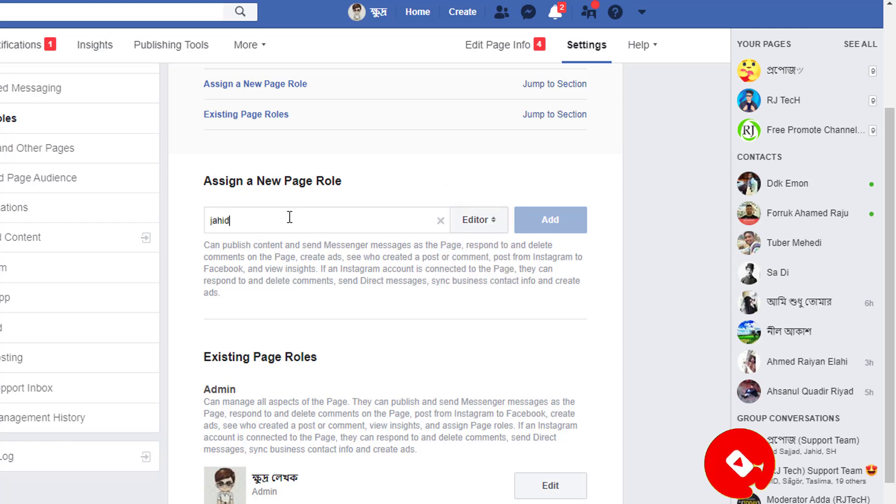
{"action": "type", "text": "hid"}
{"action": "left_click", "coordinate": [300, 290]}
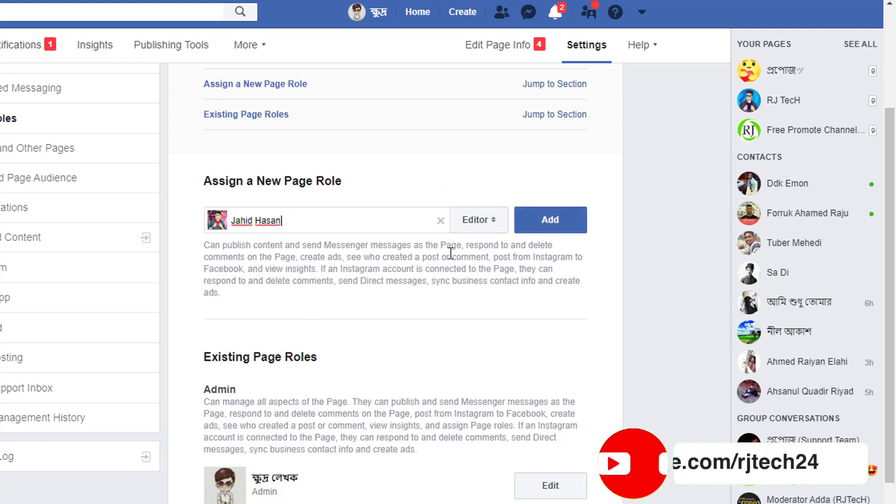
{"action": "left_click", "coordinate": [477, 222]}
{"action": "left_click", "coordinate": [487, 200]}
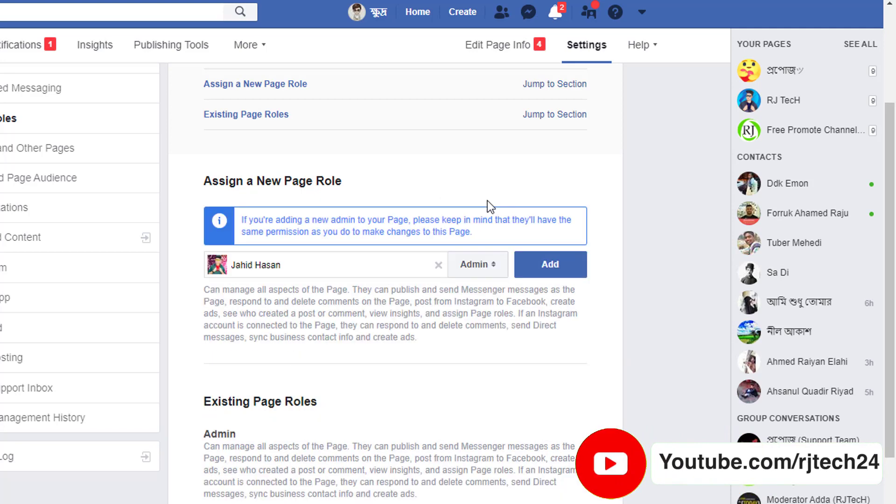
{"action": "left_click", "coordinate": [557, 268]}
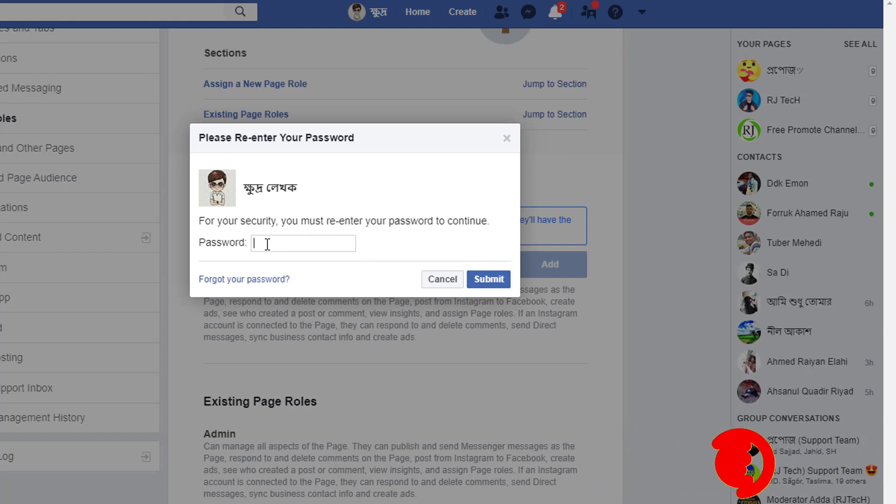
{"action": "left_click", "coordinate": [445, 280]}
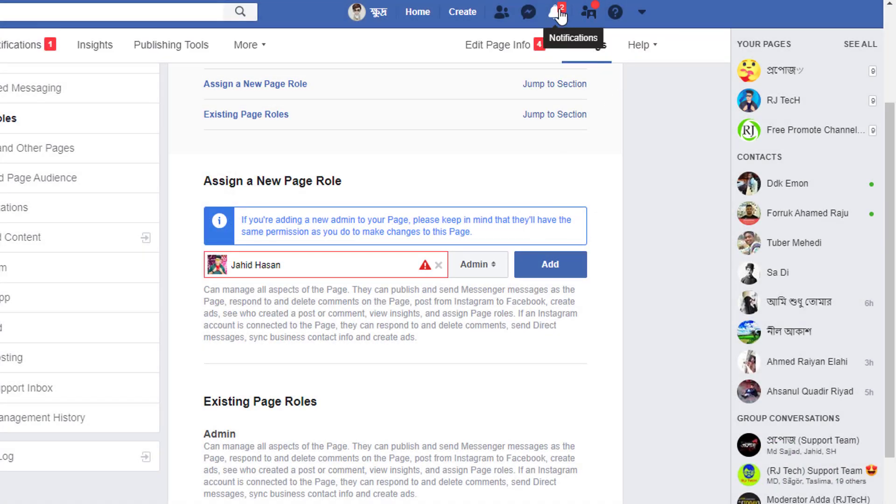
{"action": "scroll", "coordinate": [448, 264], "scroll_direction": "down", "scroll_amount": 3}
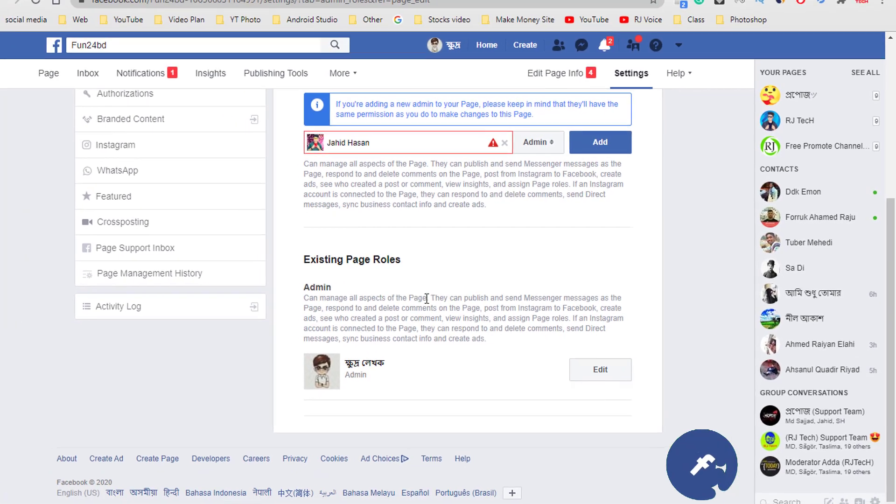
{"action": "scroll", "coordinate": [451, 261], "scroll_direction": "up", "scroll_amount": 4}
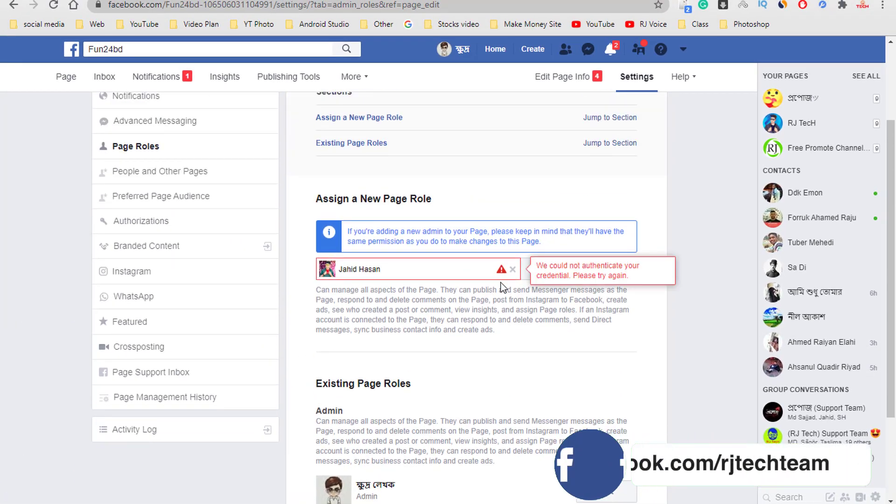
{"action": "left_click", "coordinate": [513, 332]}
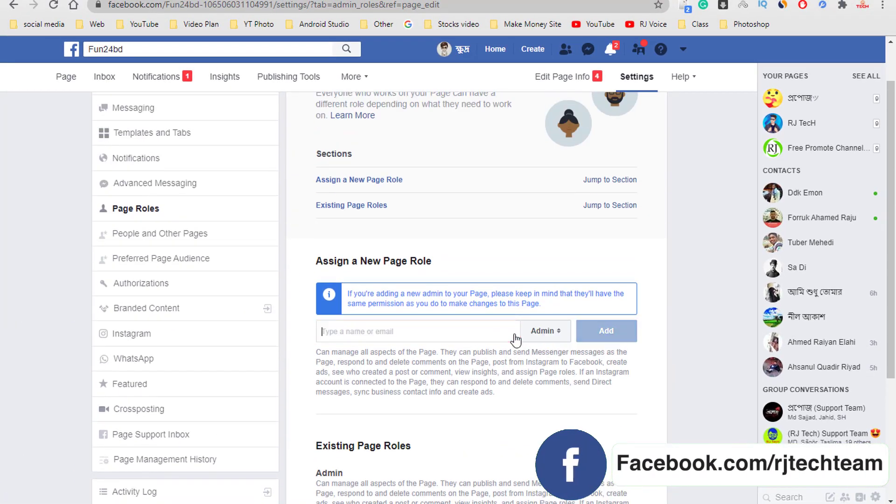
{"action": "scroll", "coordinate": [516, 334], "scroll_direction": "down", "scroll_amount": 1}
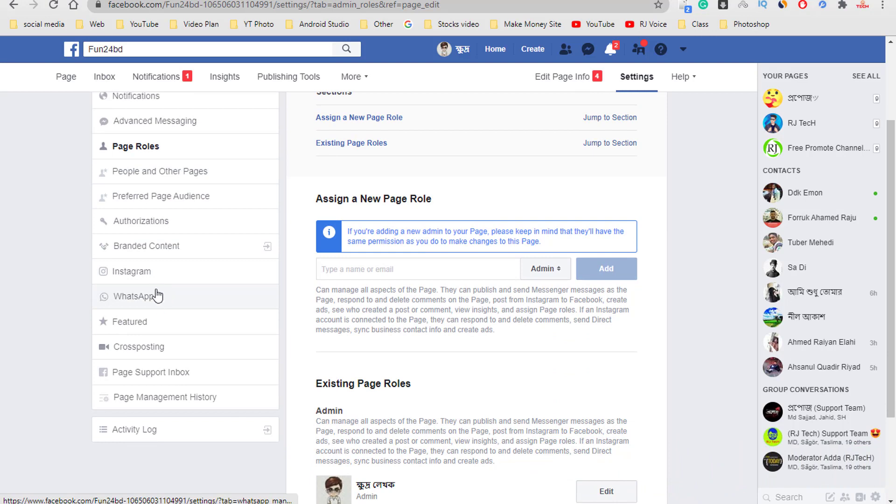
- Try connecting an Instagram account in the Page's Instagram settings, then return to the Fun24bd Page
{"action": "left_click", "coordinate": [152, 276]}
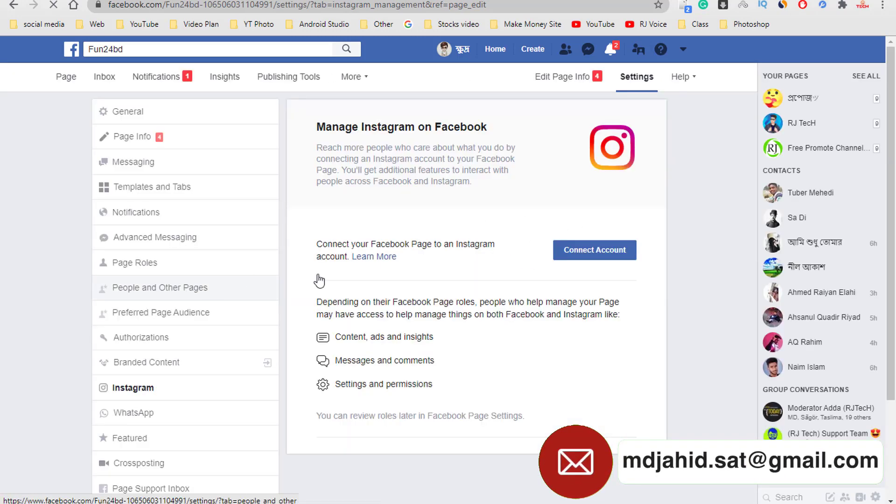
{"action": "left_click", "coordinate": [609, 254]}
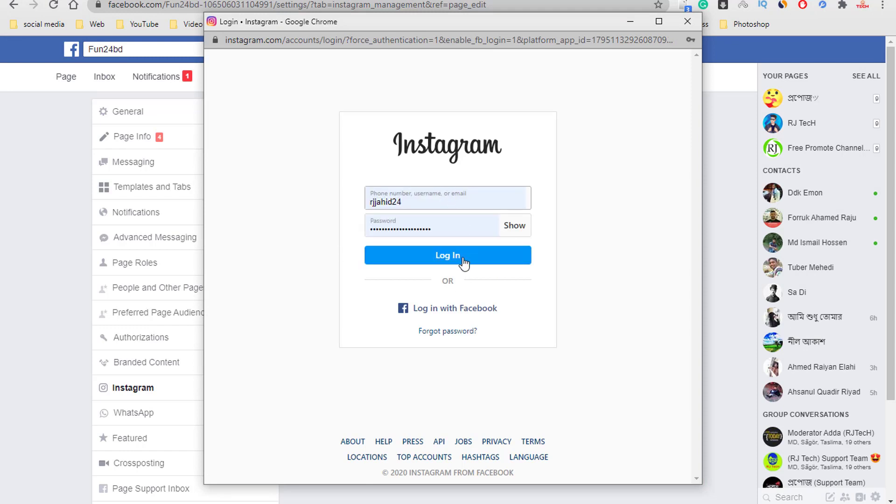
{"action": "left_click", "coordinate": [686, 22]}
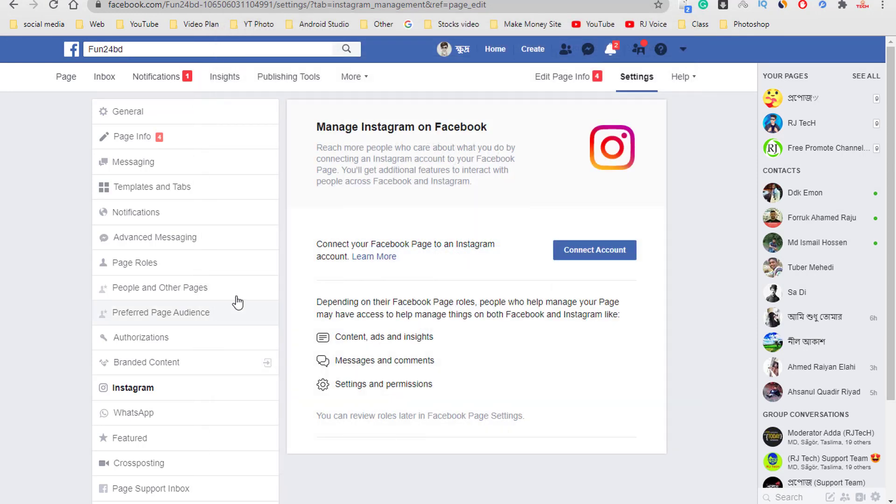
{"action": "scroll", "coordinate": [561, 269], "scroll_direction": "down", "scroll_amount": 1}
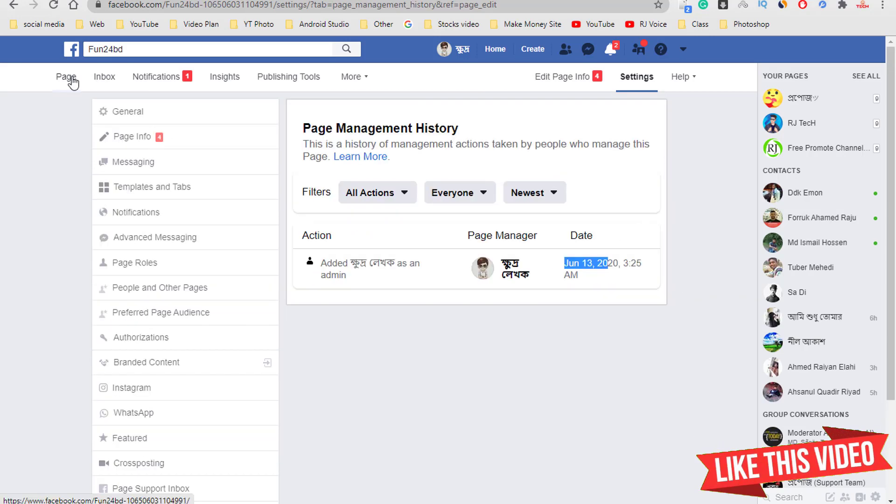
{"action": "left_click", "coordinate": [66, 77]}
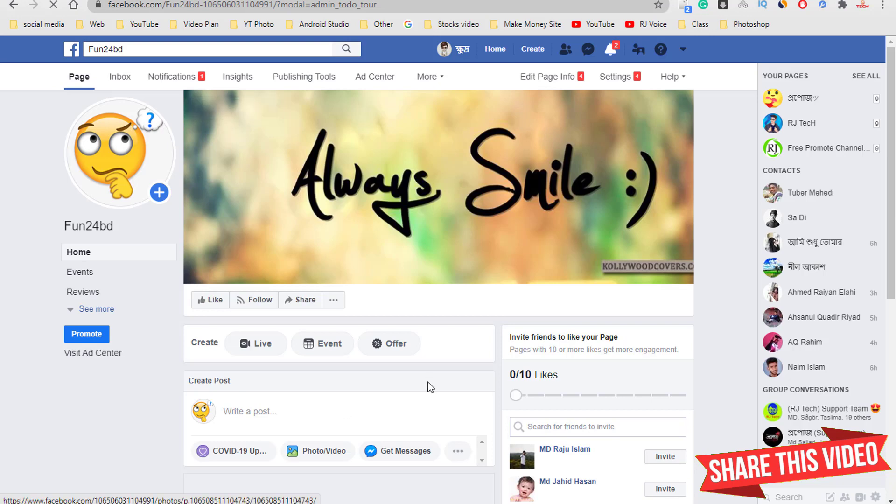
- Scroll the Fun24bd timeline to review the Always Smile cover and business-hours posts
{"action": "scroll", "coordinate": [362, 320], "scroll_direction": "down", "scroll_amount": 3}
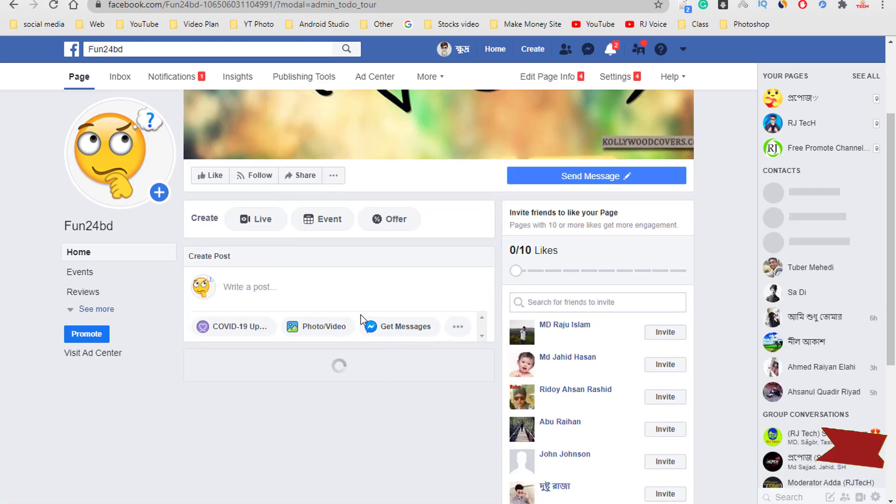
{"action": "scroll", "coordinate": [448, 396], "scroll_direction": "down", "scroll_amount": 5}
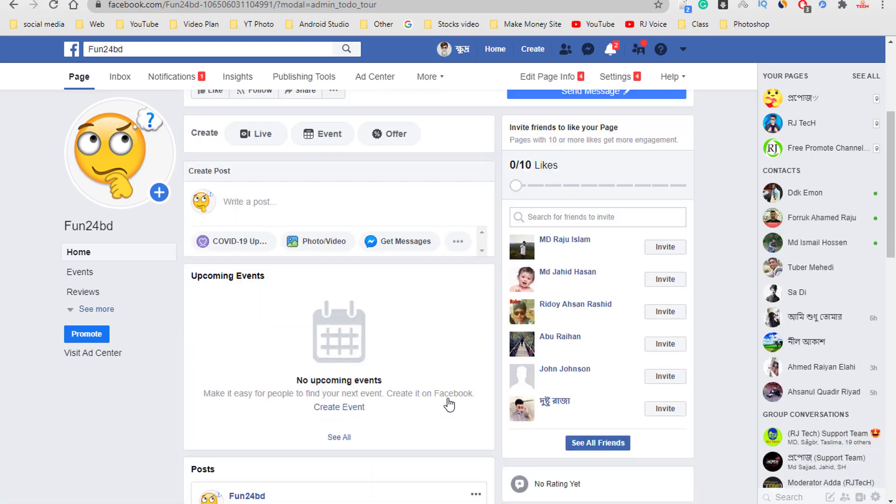
{"action": "scroll", "coordinate": [449, 385], "scroll_direction": "down", "scroll_amount": 8}
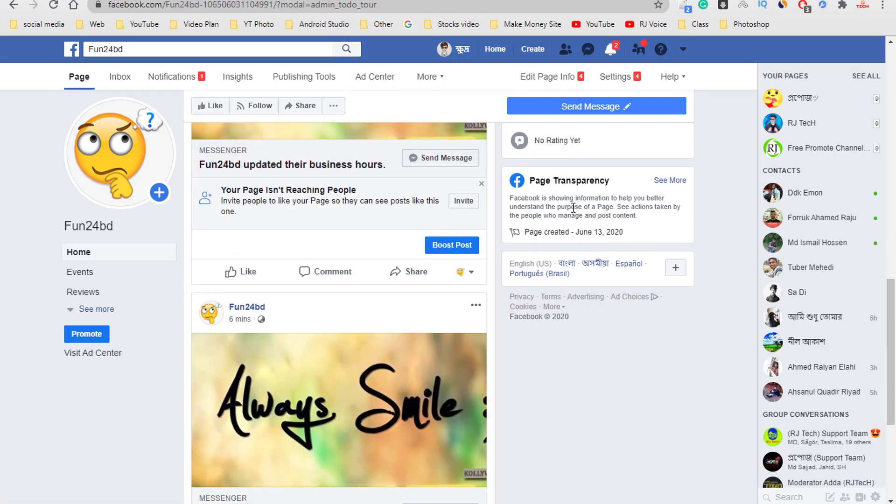
{"action": "scroll", "coordinate": [389, 346], "scroll_direction": "up", "scroll_amount": 8}
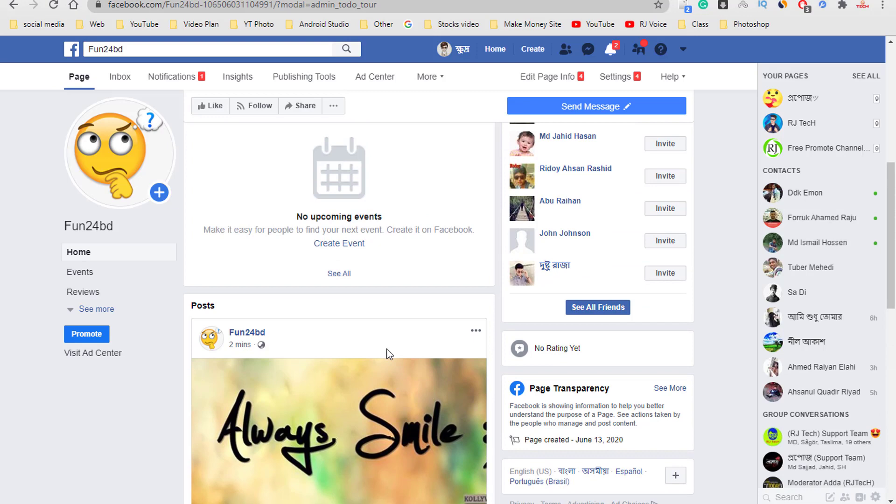
{"action": "scroll", "coordinate": [387, 349], "scroll_direction": "down", "scroll_amount": 10}
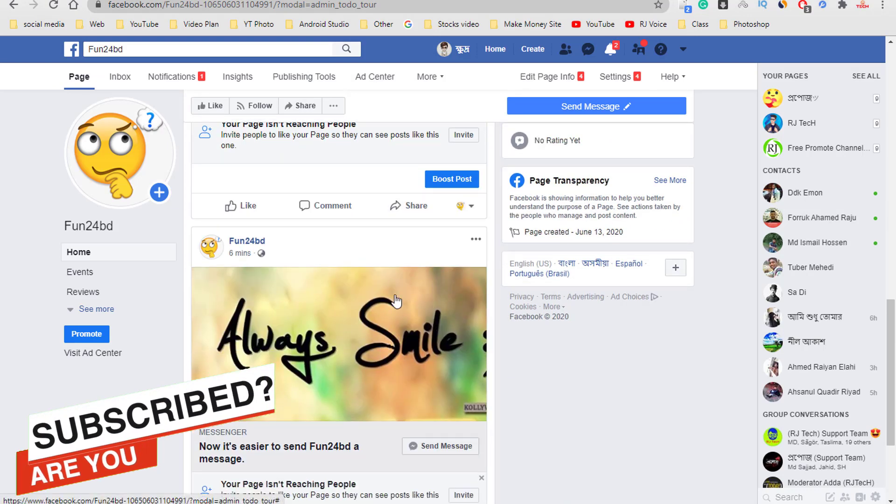
{"action": "scroll", "coordinate": [395, 301], "scroll_direction": "down", "scroll_amount": 4}
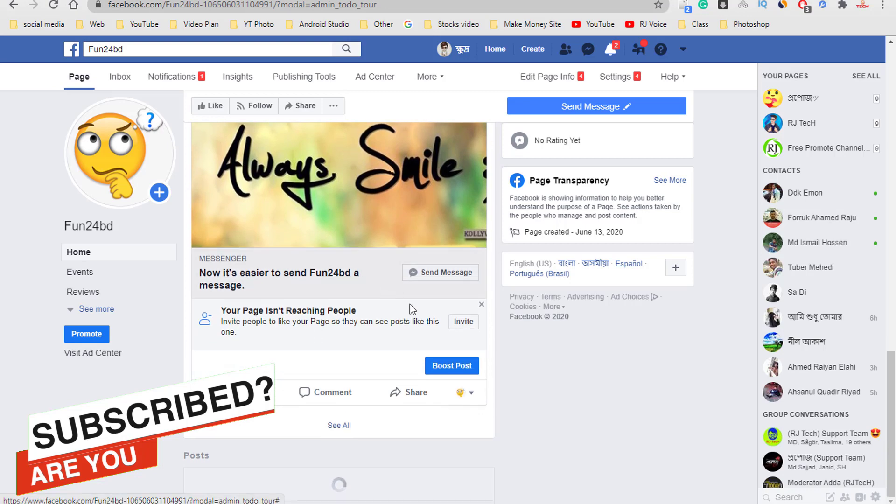
{"action": "scroll", "coordinate": [409, 305], "scroll_direction": "up", "scroll_amount": 10}
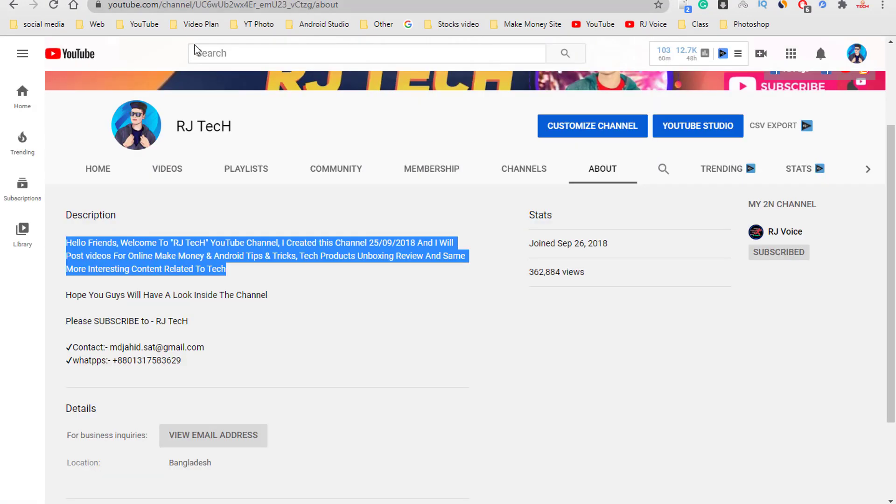
- Show the RJ TecH channel's VIDEOS tab and scroll through its uploaded videos
{"action": "left_click", "coordinate": [178, 173]}
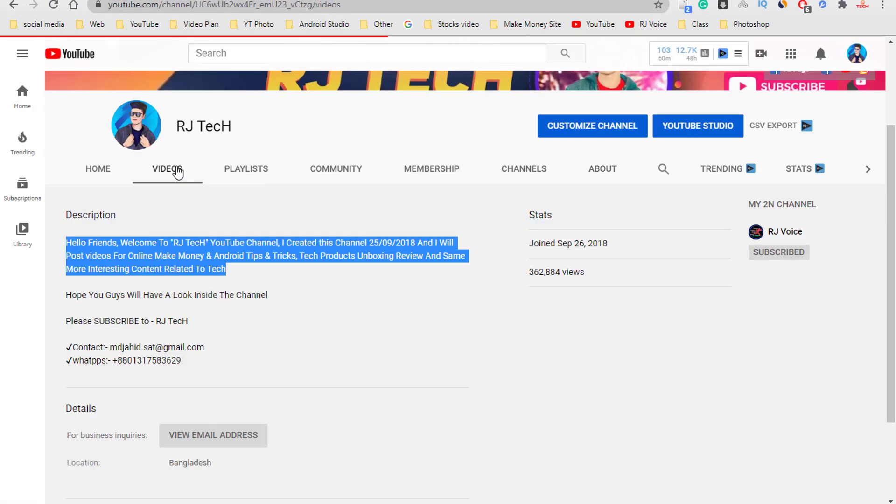
{"action": "scroll", "coordinate": [444, 268], "scroll_direction": "down", "scroll_amount": 6}
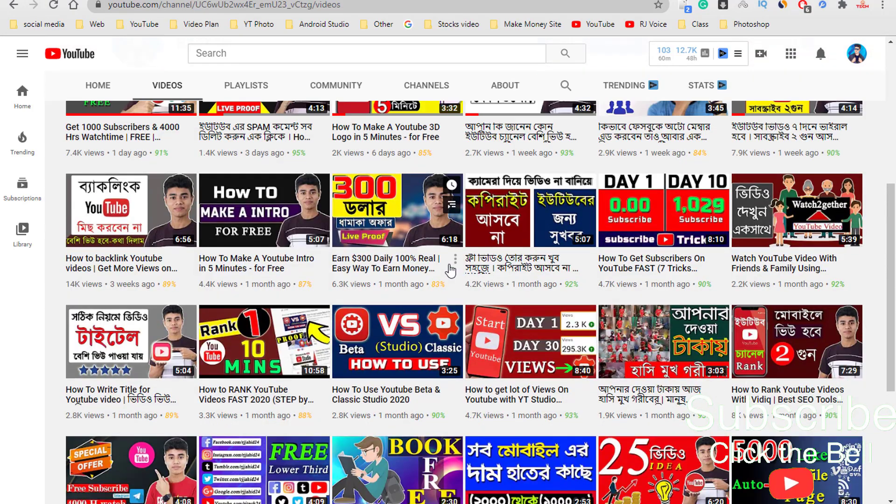
{"action": "scroll", "coordinate": [441, 268], "scroll_direction": "down", "scroll_amount": 4}
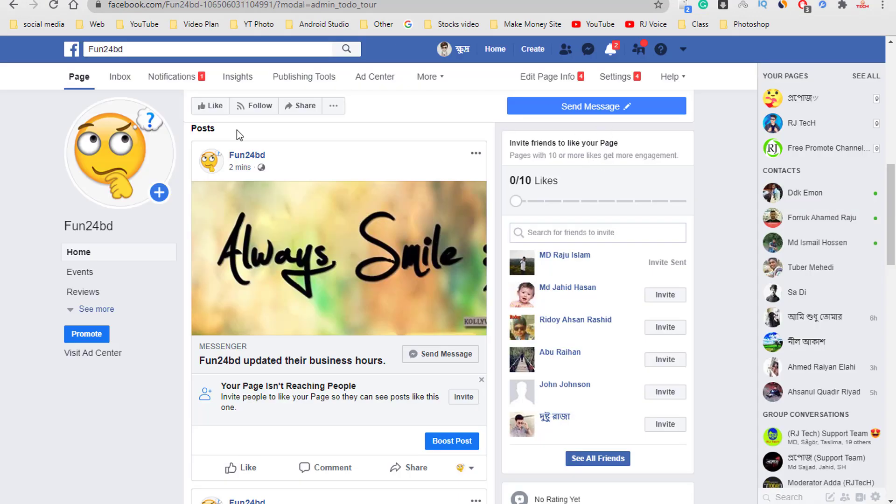
{"action": "scroll", "coordinate": [239, 134], "scroll_direction": "up", "scroll_amount": 4}
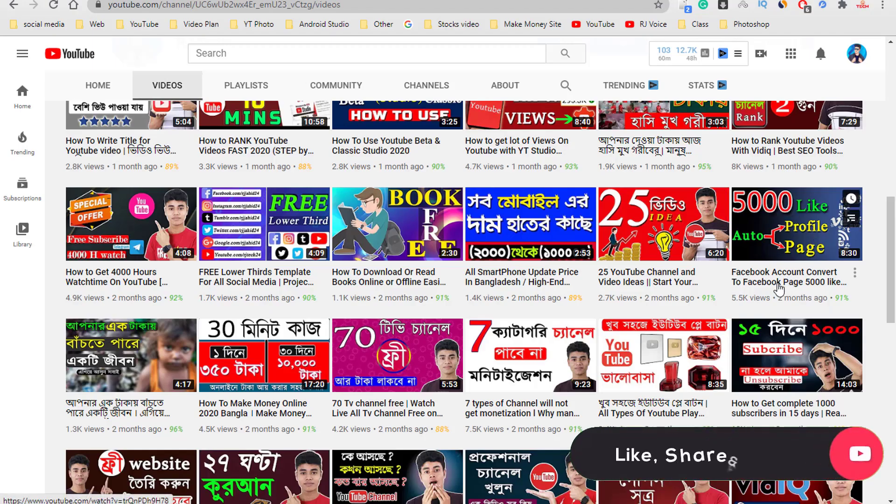
{"action": "scroll", "coordinate": [771, 280], "scroll_direction": "up", "scroll_amount": 13}
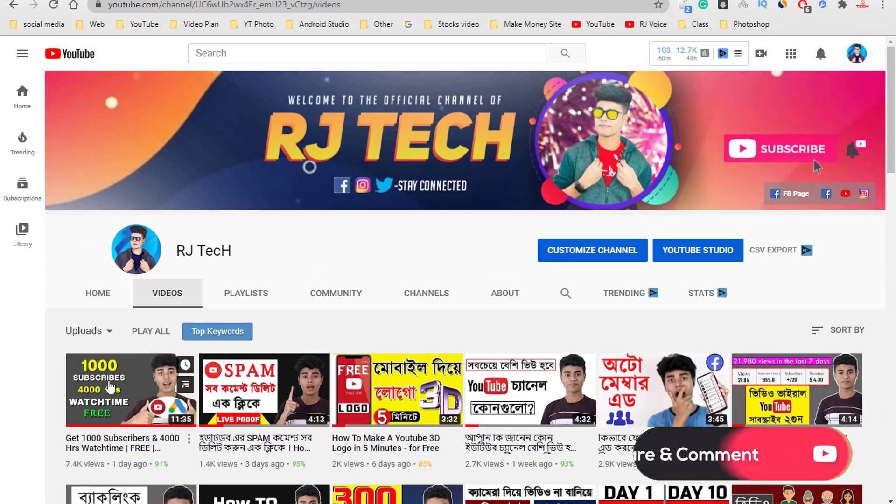
{"action": "scroll", "coordinate": [143, 399], "scroll_direction": "down", "scroll_amount": 1}
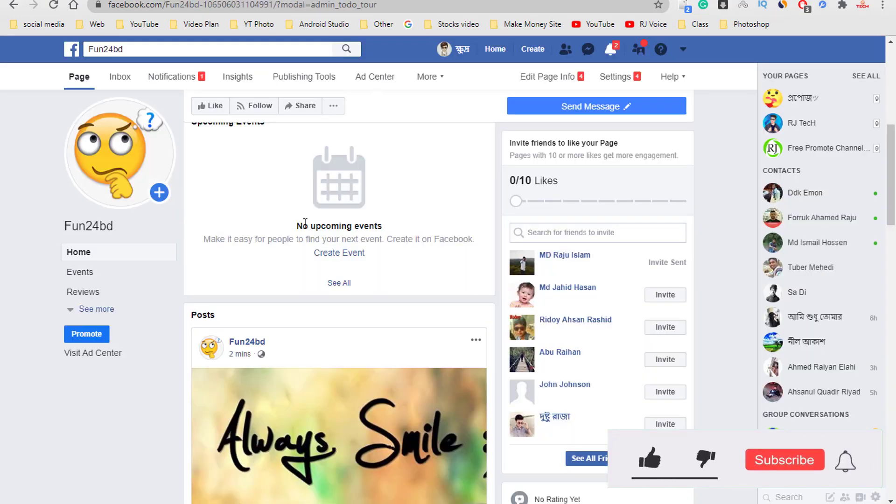
{"action": "scroll", "coordinate": [305, 222], "scroll_direction": "up", "scroll_amount": 8}
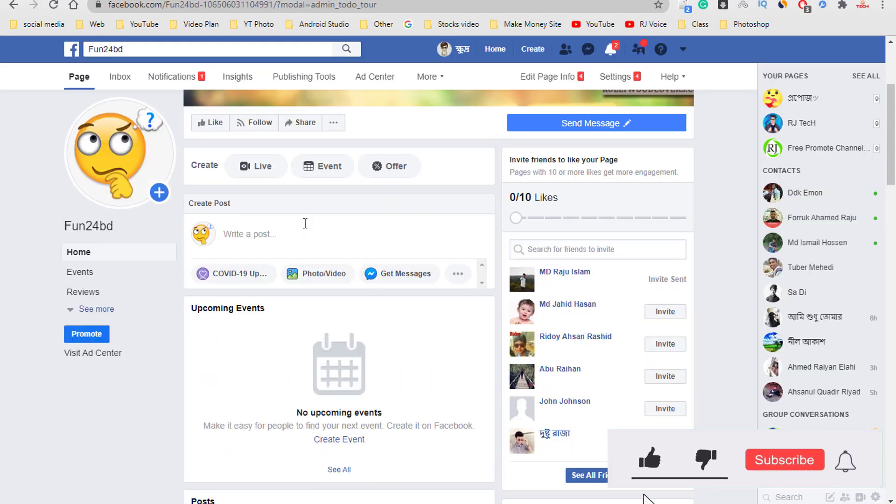